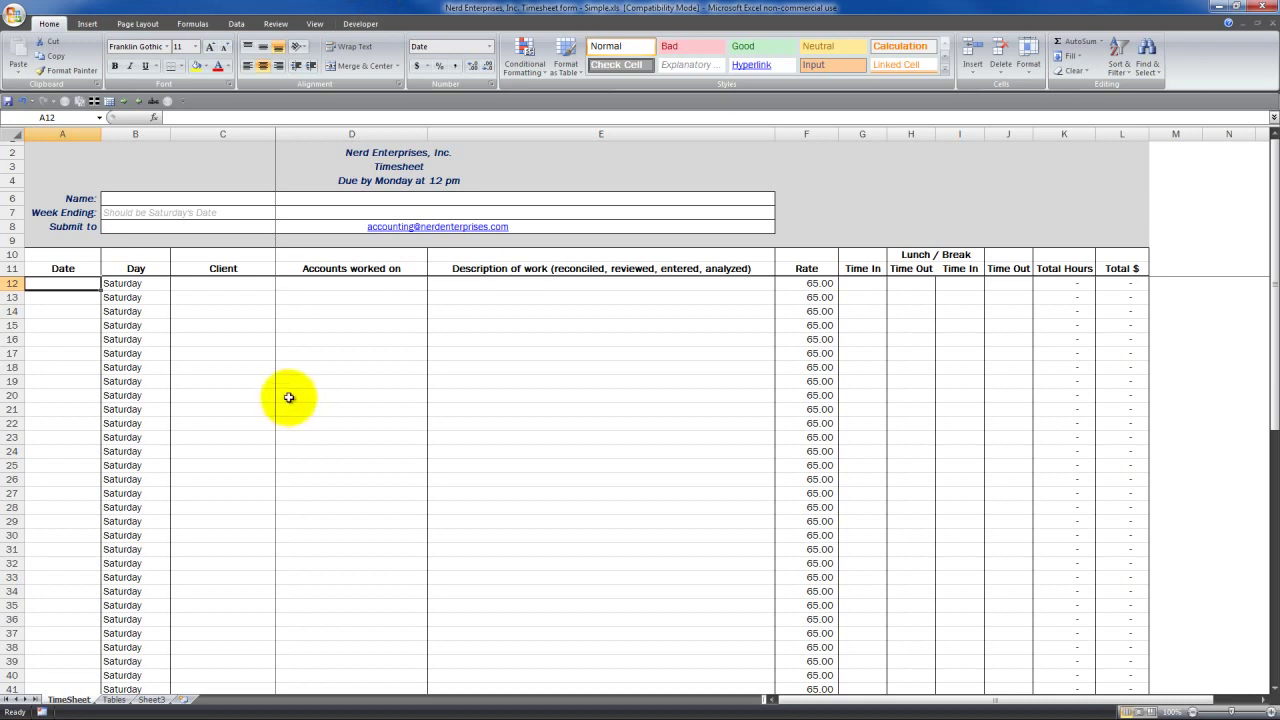
# Step: Leave the TimeSheet form and switch to the blank Sheet3 worksheet
pyautogui.click(152, 700)
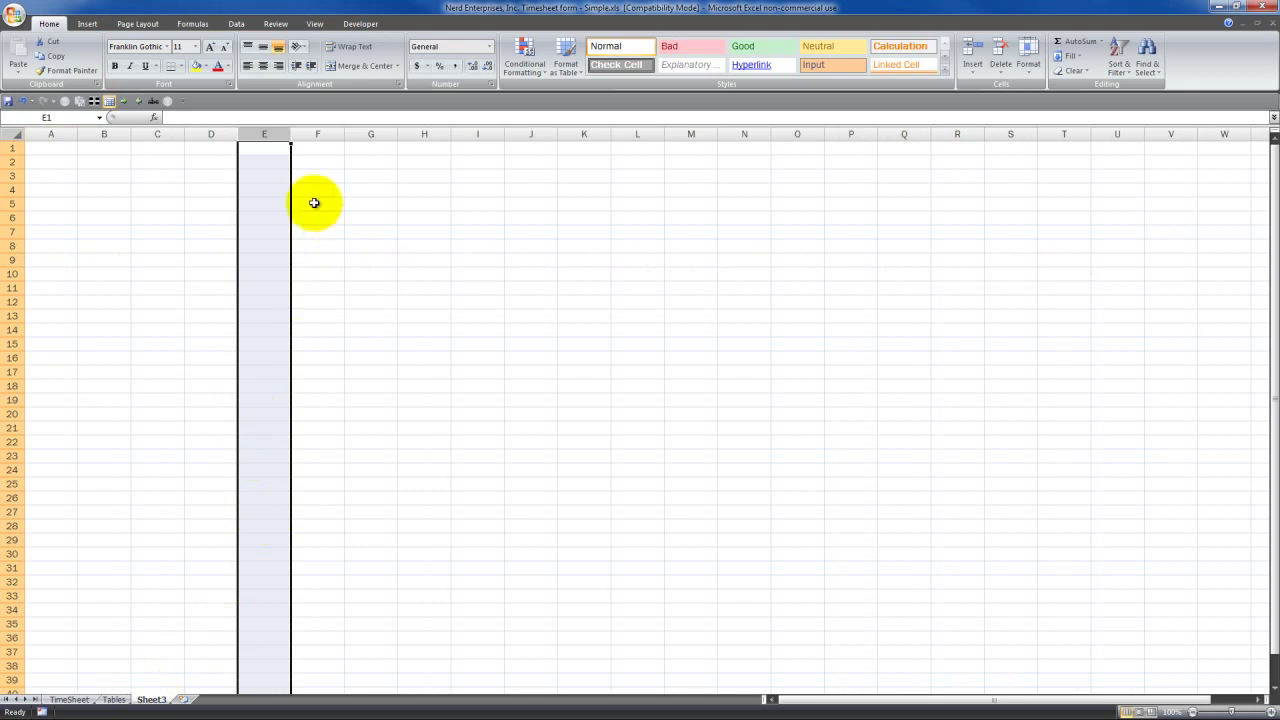
# Step: Enter 8 am in E3 and 12 pm in E5 as sample times
pyautogui.click(300, 176)
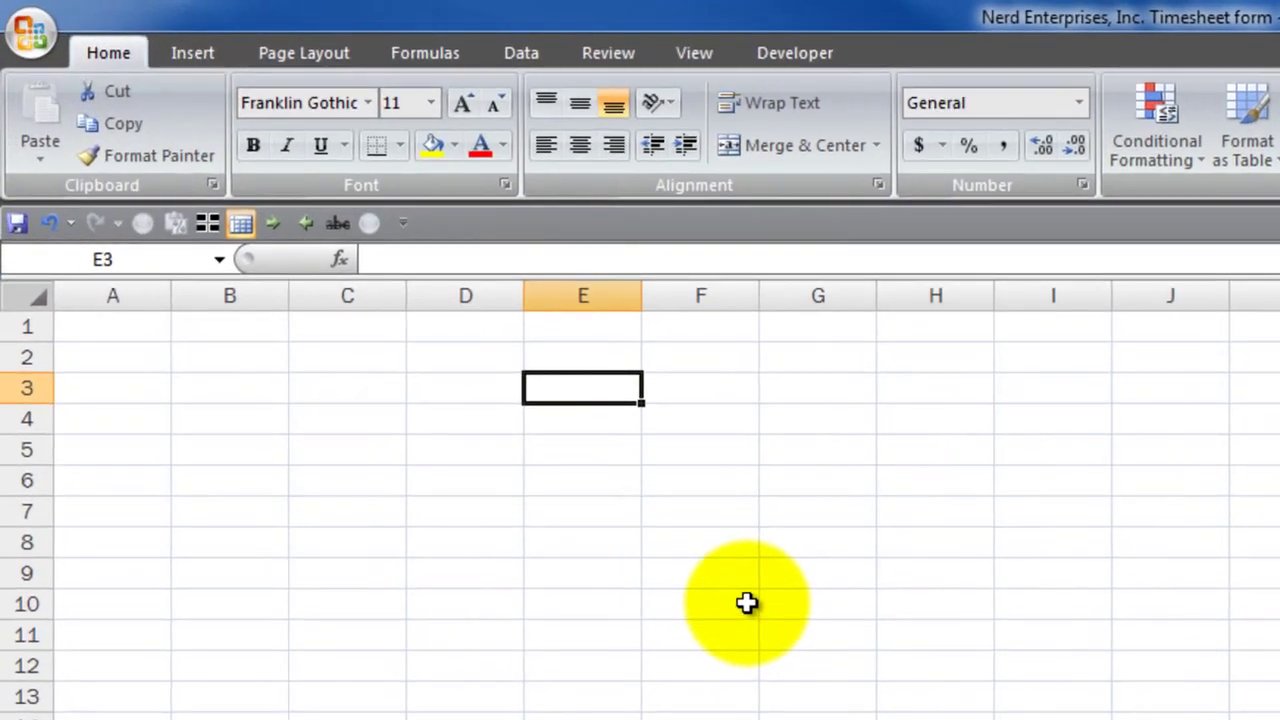
pyautogui.write('8 am')
pyautogui.press('Return')
pyautogui.press('Return')
pyautogui.write('12 pm')
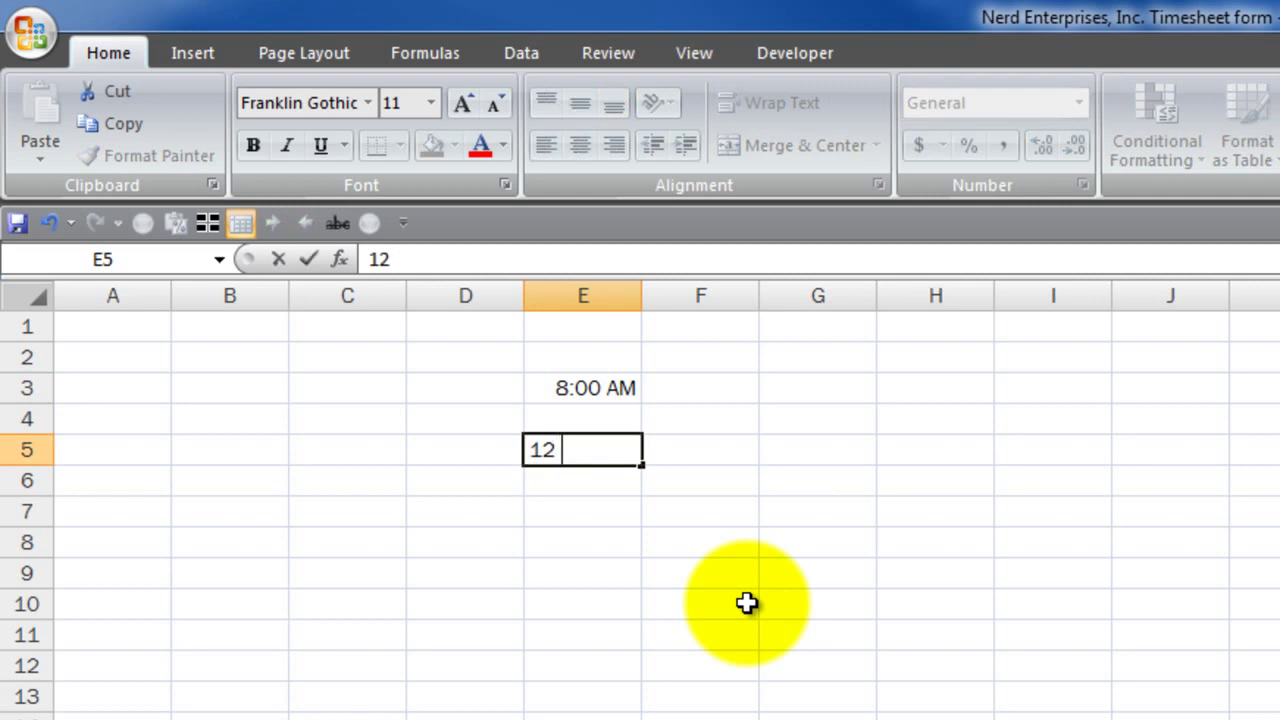
pyautogui.press('Return')
pyautogui.press('Return')
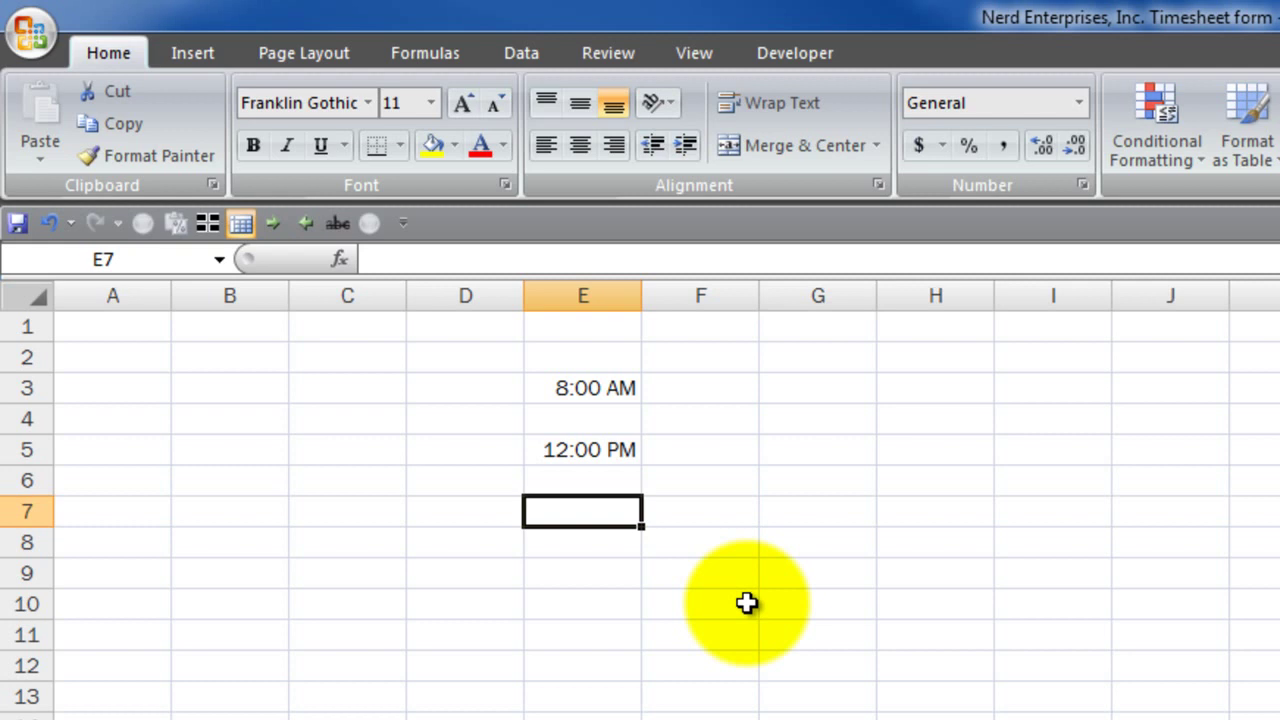
# Step: Enter =E5-E3 in E7 to subtract the start time from the end time
pyautogui.write('=')
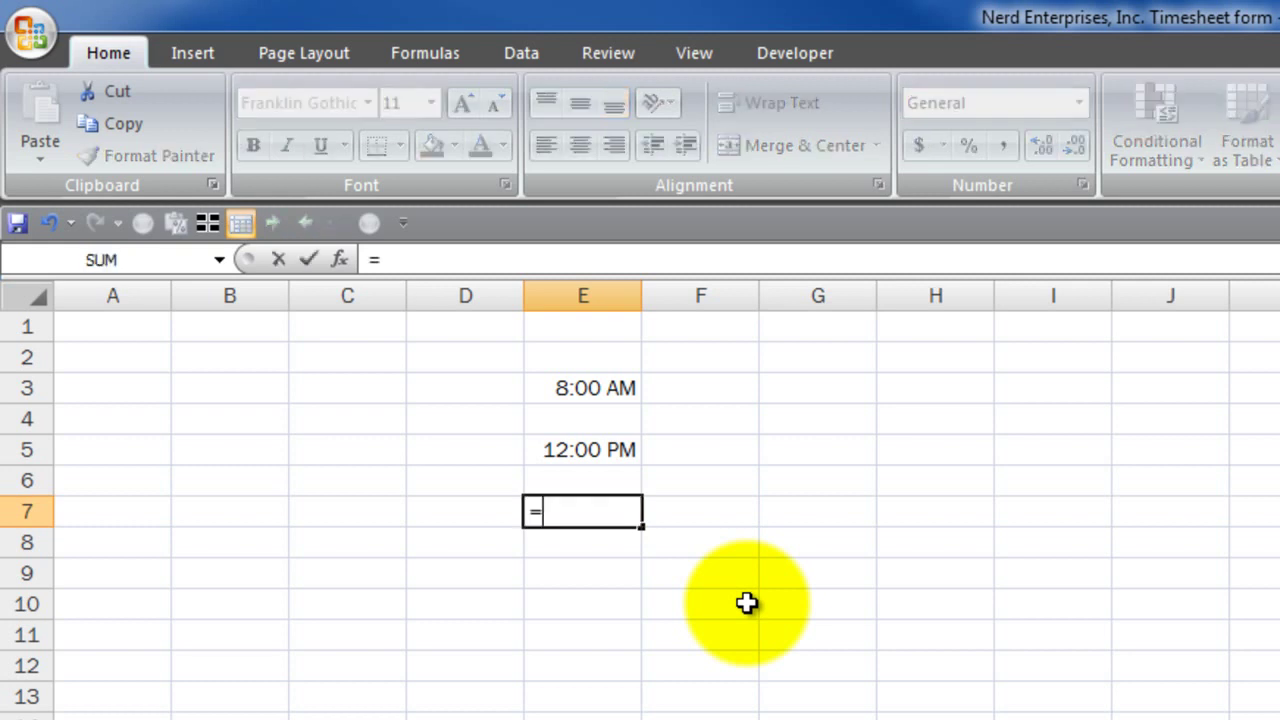
pyautogui.click(573, 445)
pyautogui.write('-')
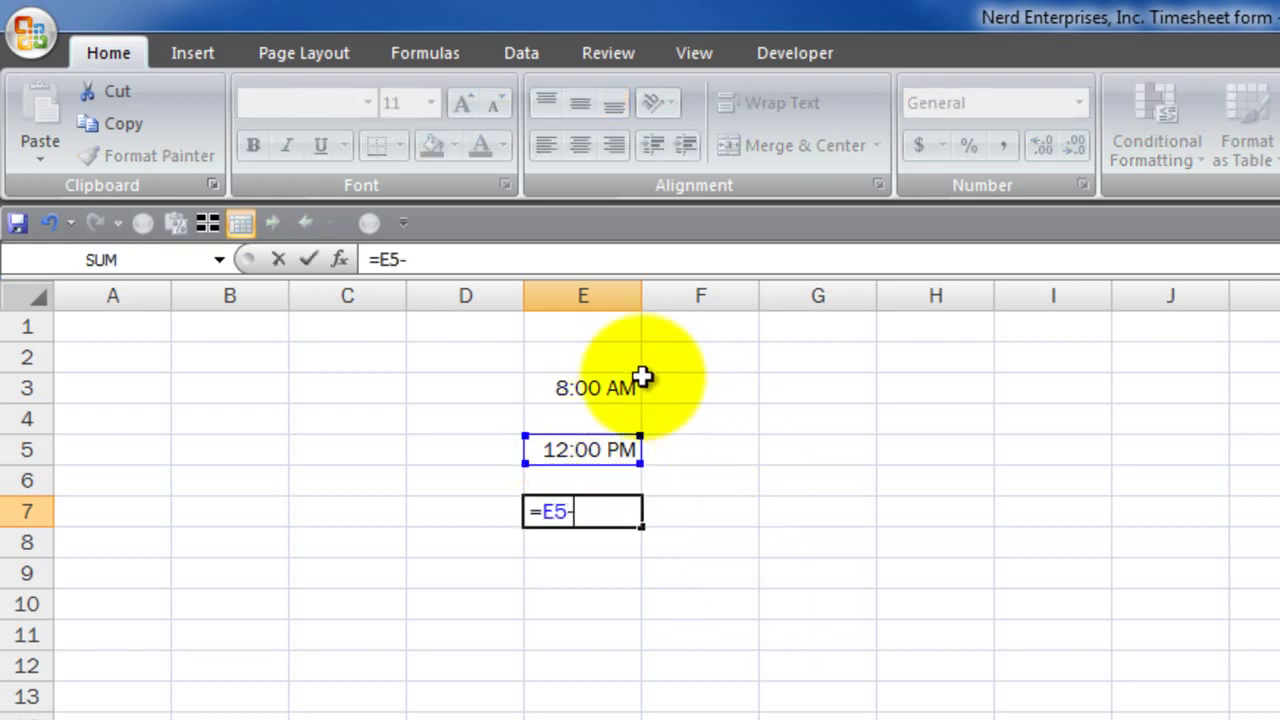
pyautogui.click(600, 390)
pyautogui.press('Return')
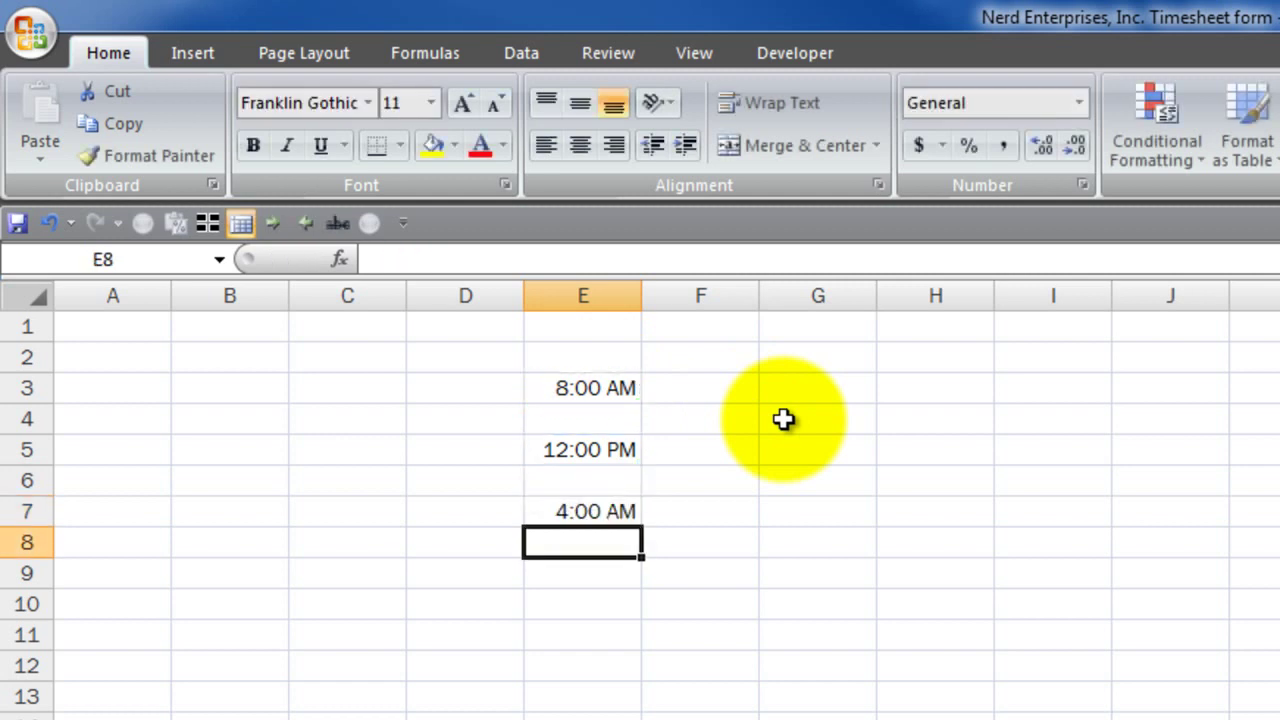
pyautogui.press('Up')
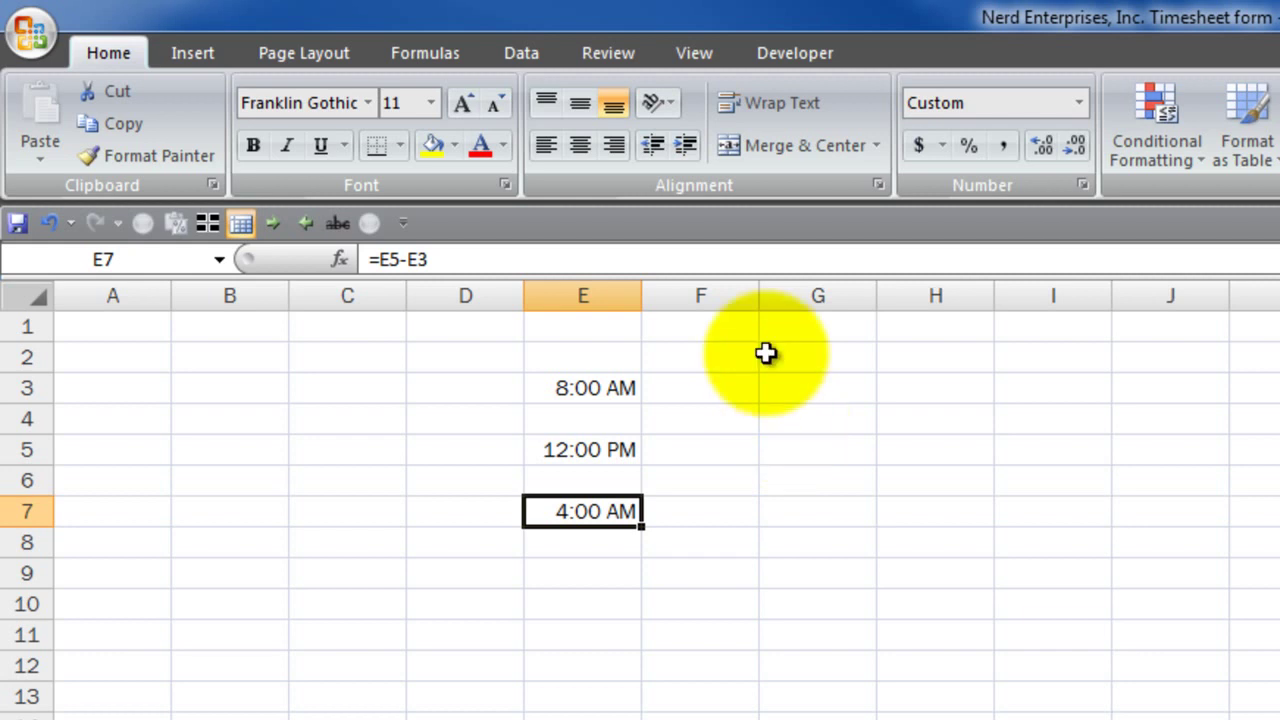
# Step: Format E7 with Comma Style and four extra decimals so it reads 0.166667
pyautogui.click(1002, 147)
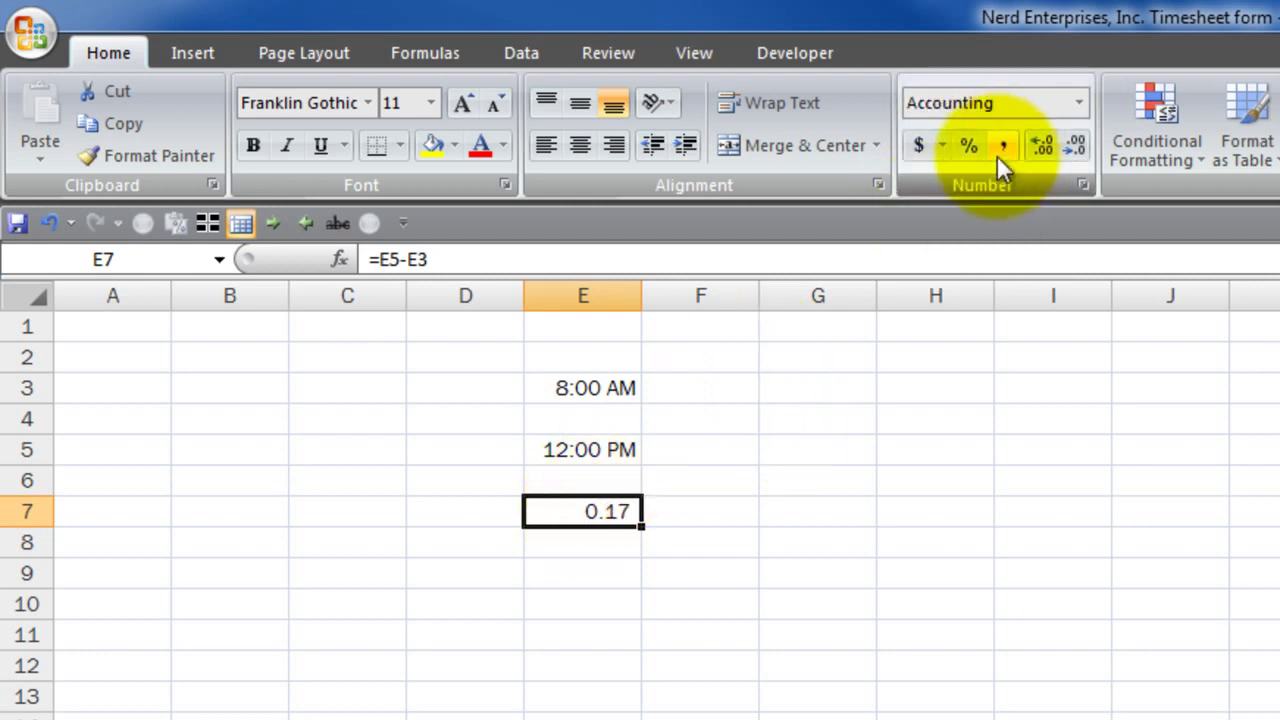
pyautogui.click(1038, 151)
pyautogui.click(1038, 151)
pyautogui.click(1038, 151)
pyautogui.click(1038, 151)
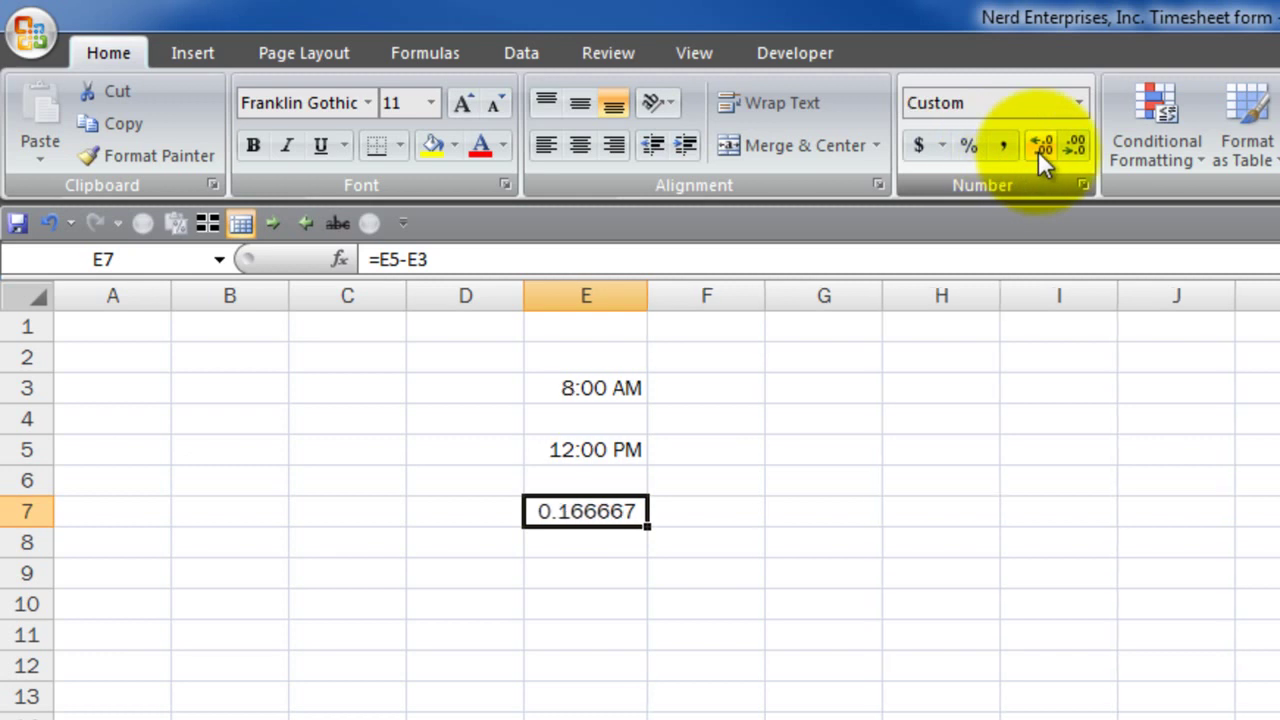
# Step: Review the values in E5, E3 and E7, then return to the TimeSheet worksheet
pyautogui.click(618, 449)
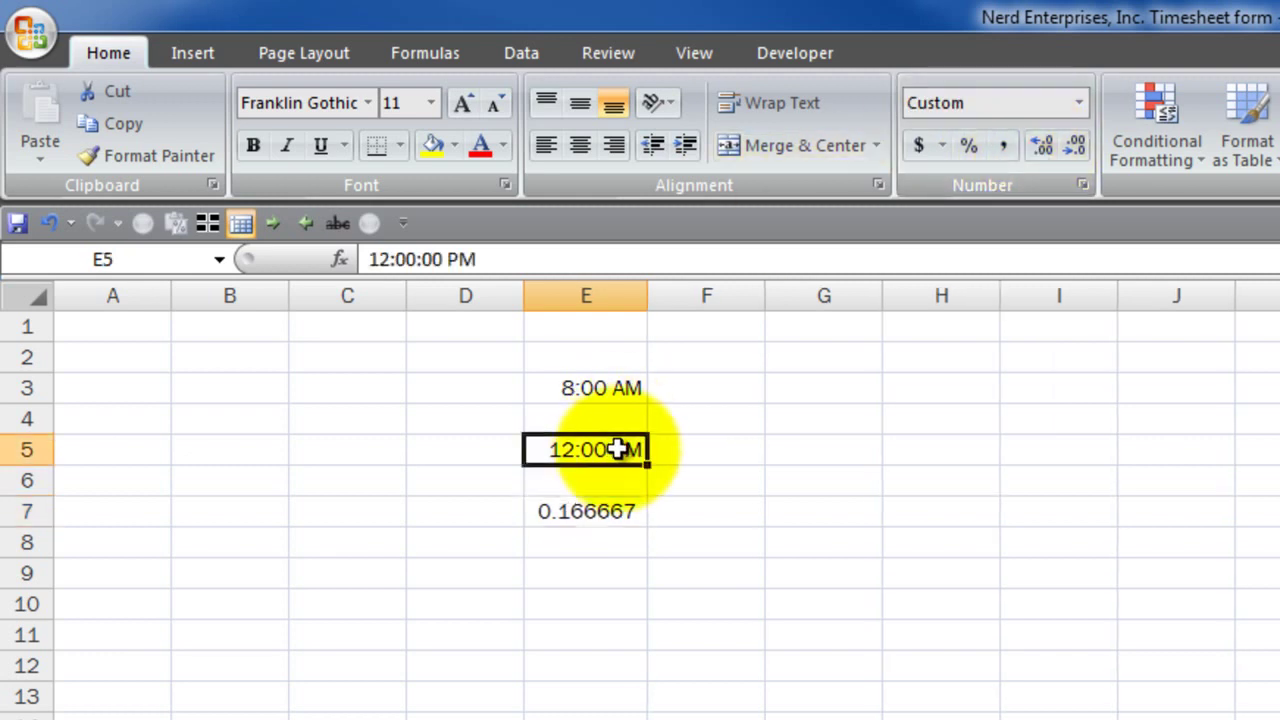
pyautogui.click(620, 387)
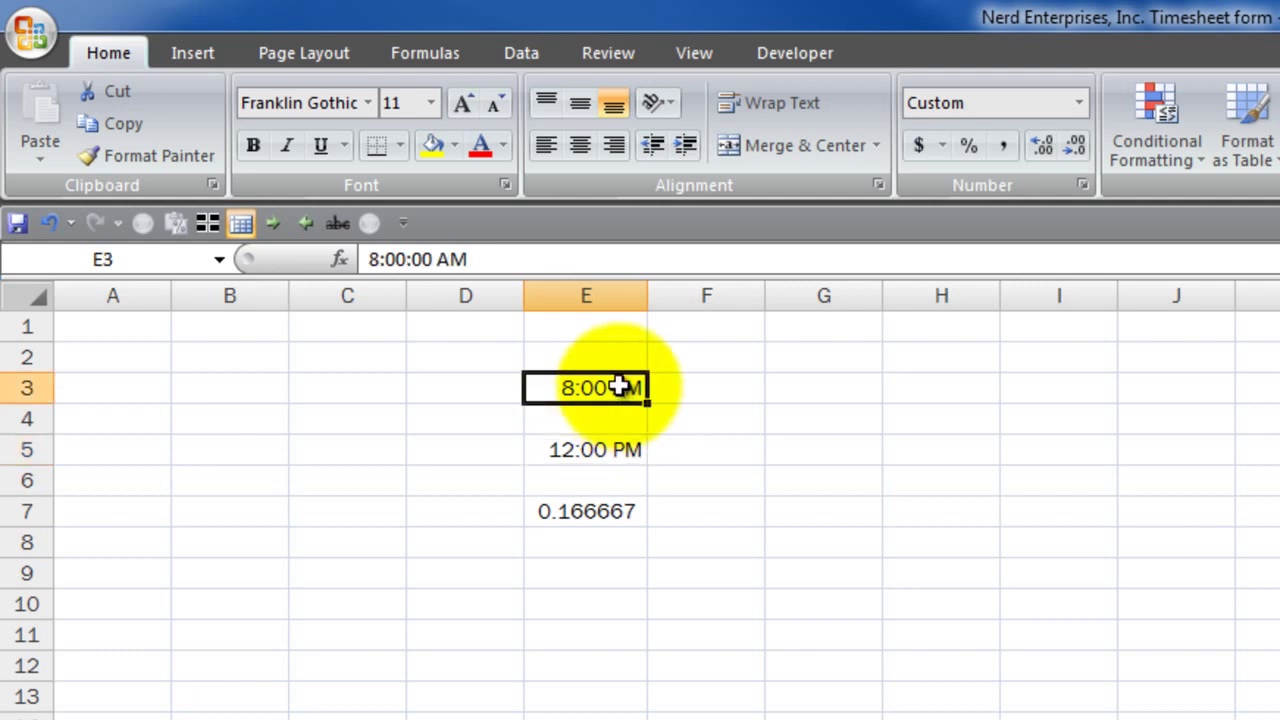
pyautogui.click(632, 450)
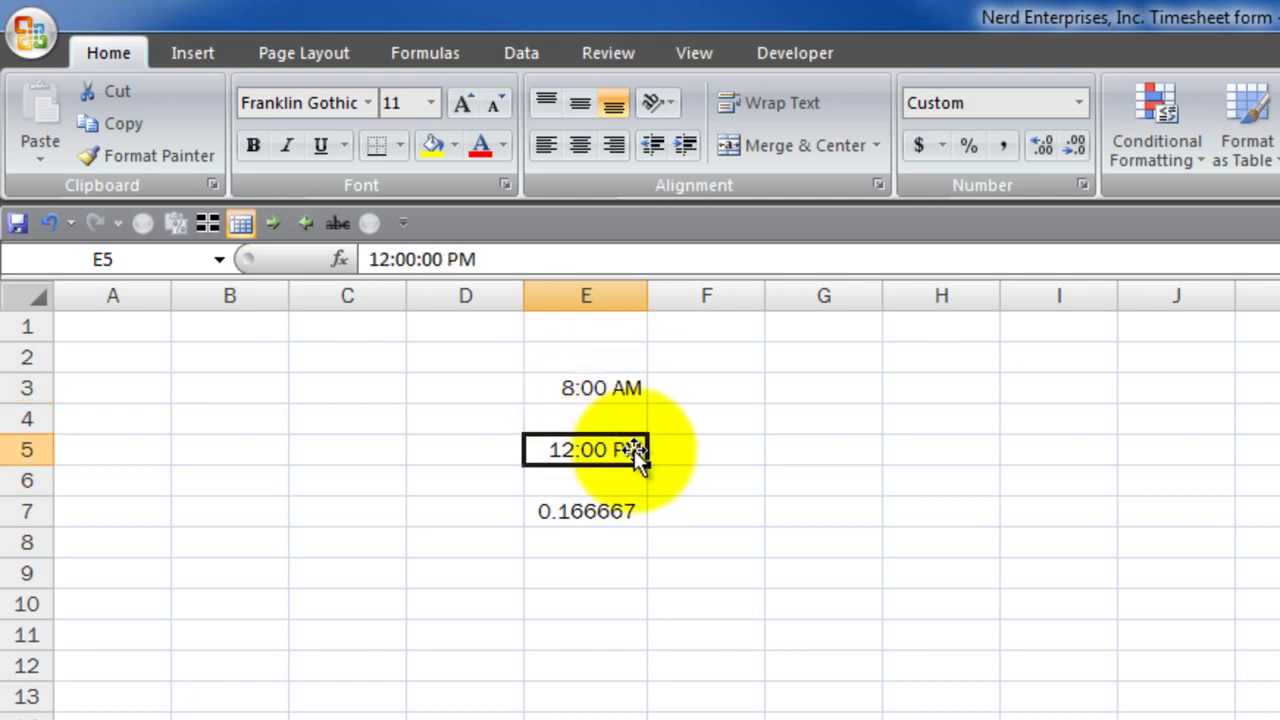
pyautogui.click(614, 510)
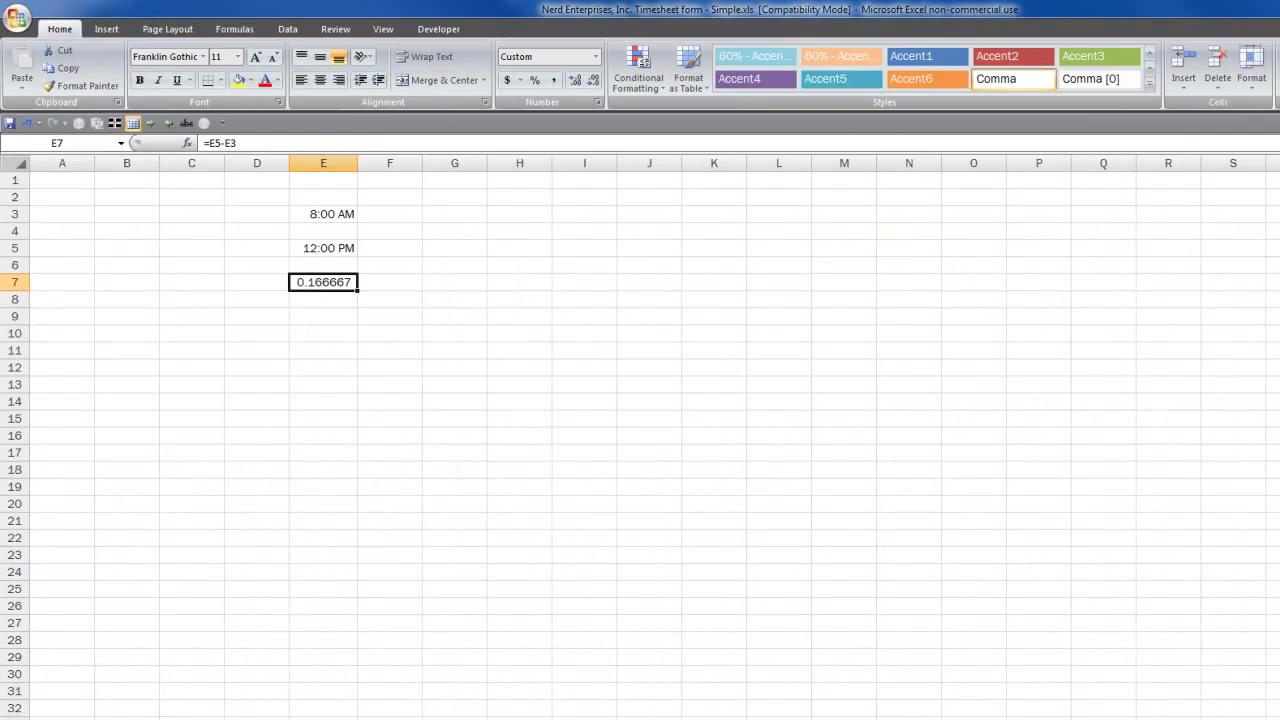
pyautogui.click(62, 699)
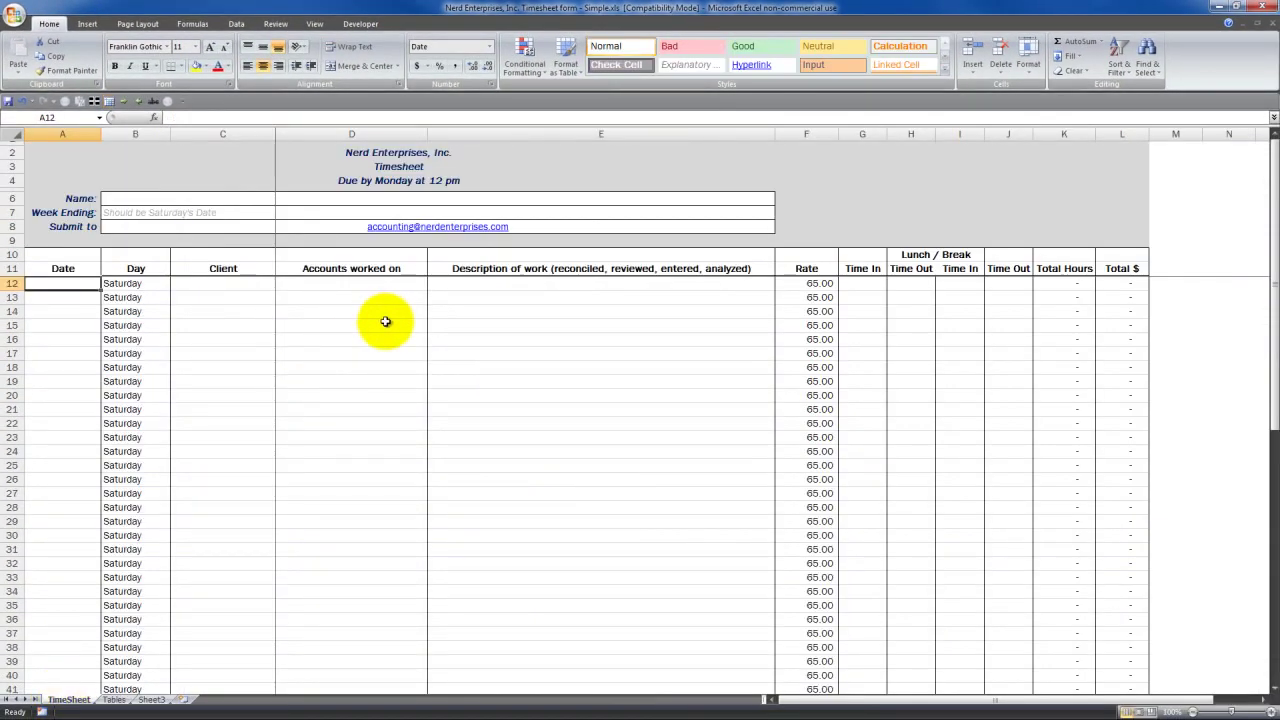
# Step: Enter today's date 04/20/11 in A12 and check row 12's Rate and Total cells
pyautogui.hotkey('ctrl', ';')
pyautogui.press('Return')
pyautogui.press('Up')
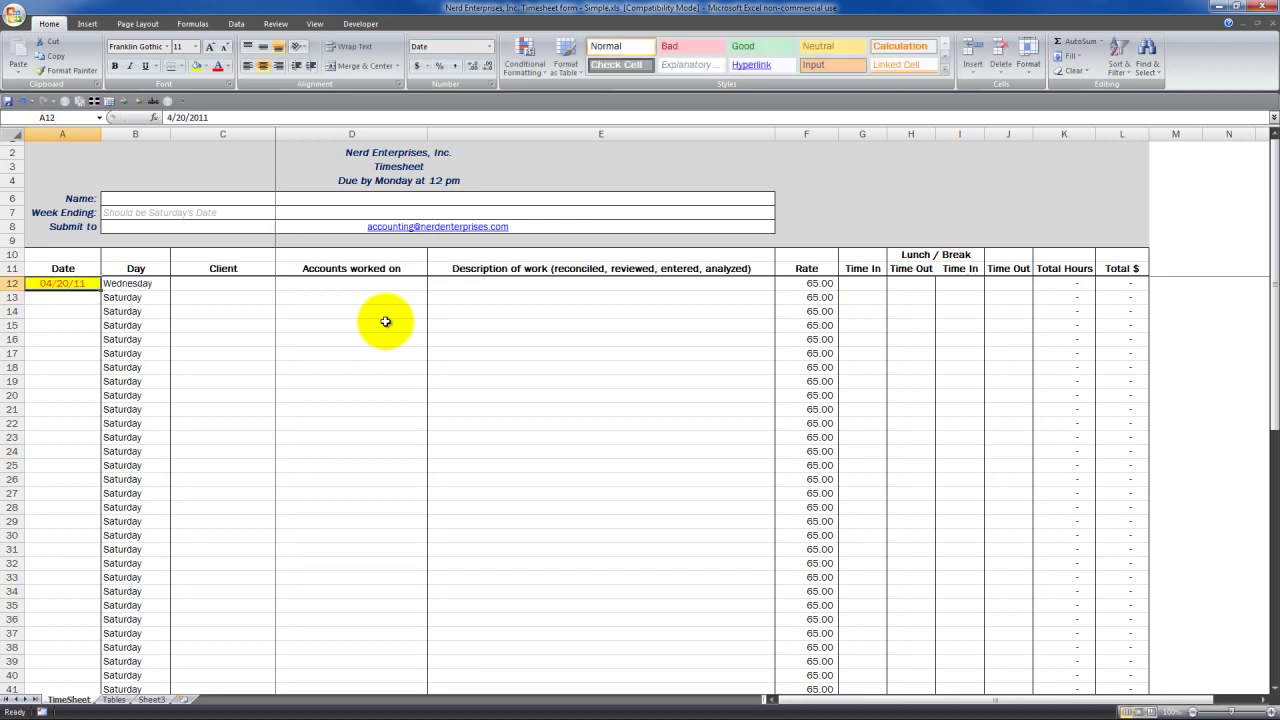
pyautogui.press('Right')
pyautogui.press('Right')
pyautogui.press('Right')
pyautogui.press('Right')
pyautogui.press('Right')
pyautogui.press('Right')
pyautogui.press('Right')
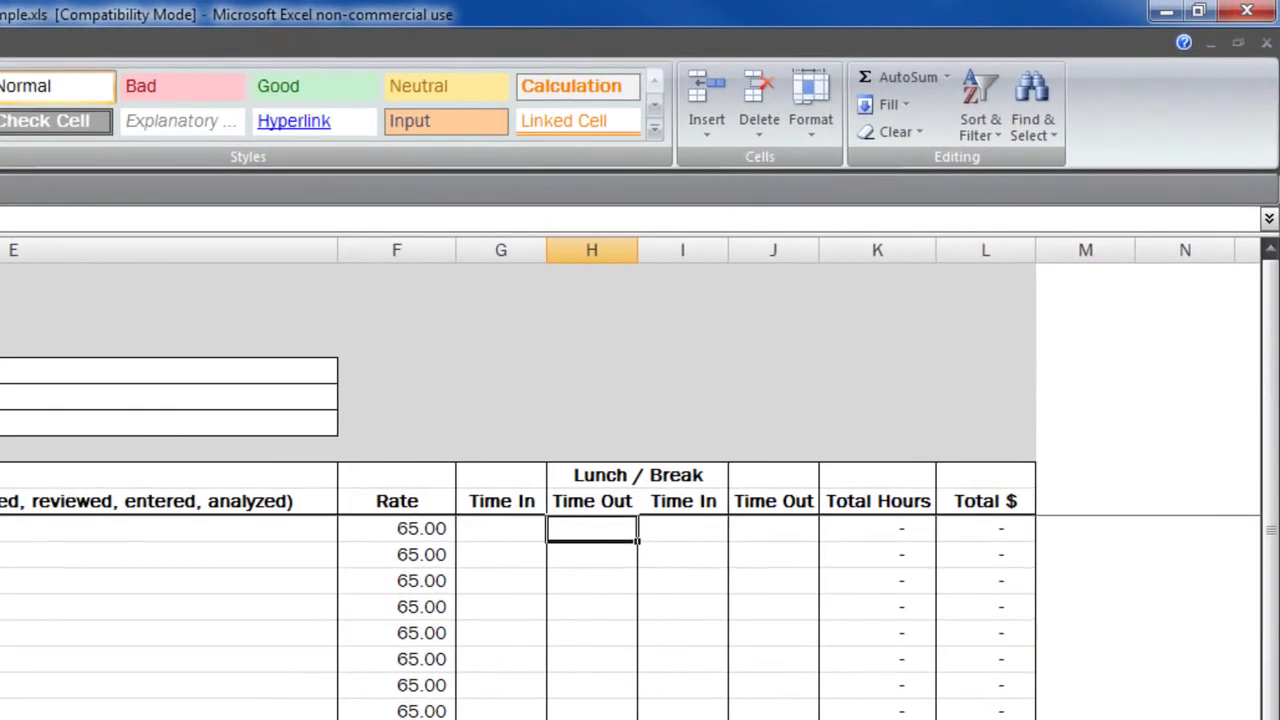
pyautogui.click(873, 528)
pyautogui.click(965, 525)
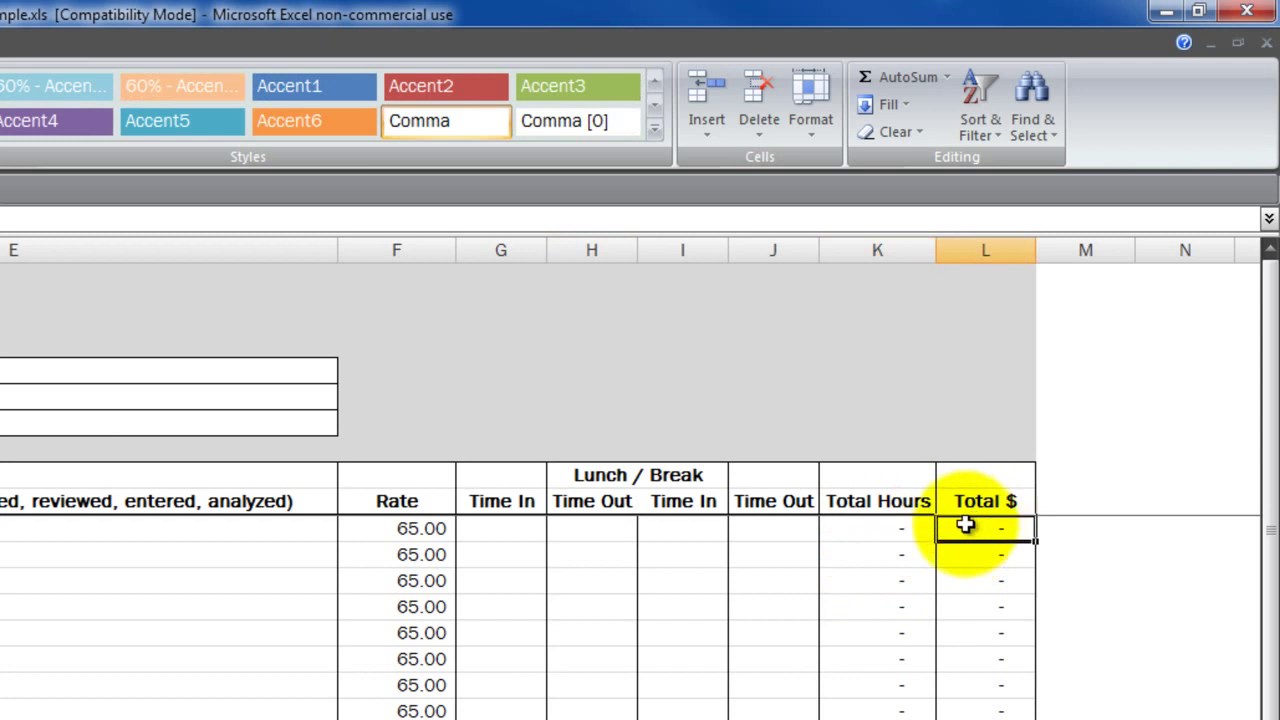
pyautogui.click(414, 529)
pyautogui.click(1015, 530)
# Step: Log 8 am, 12 pm, 1 pm and 5 pm across G12:J12
pyautogui.click(503, 526)
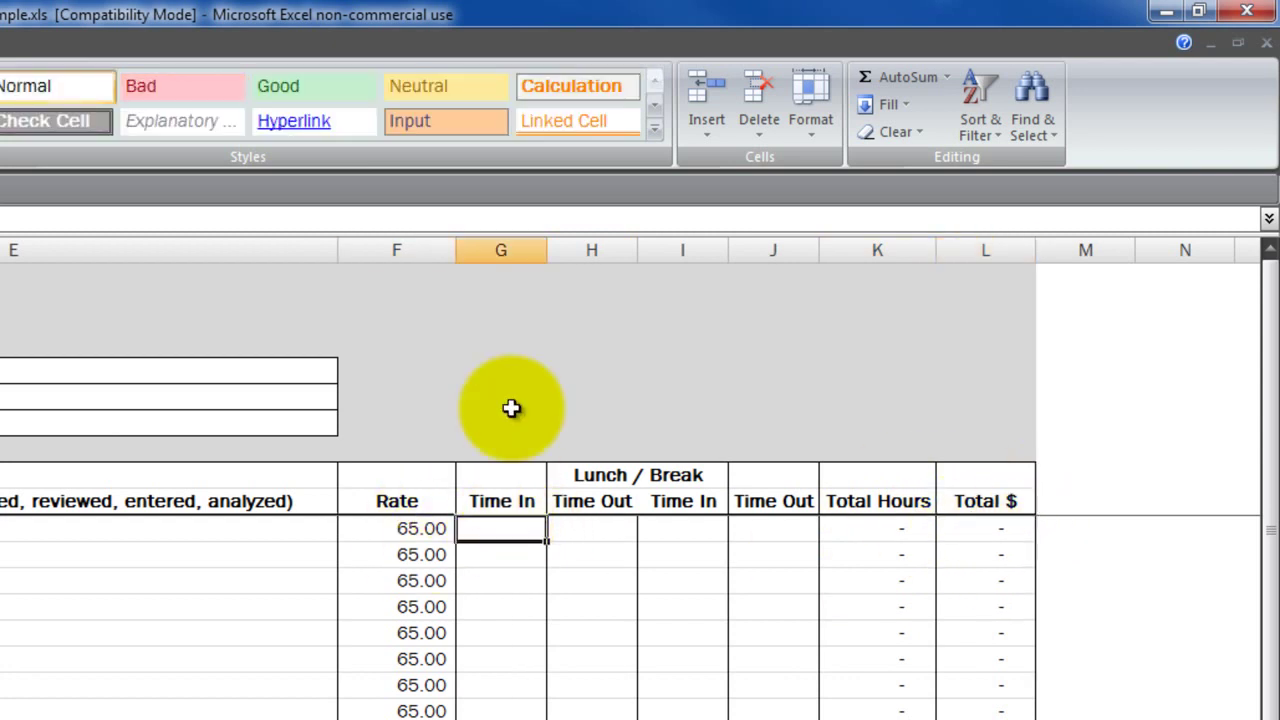
pyautogui.write('8 am')
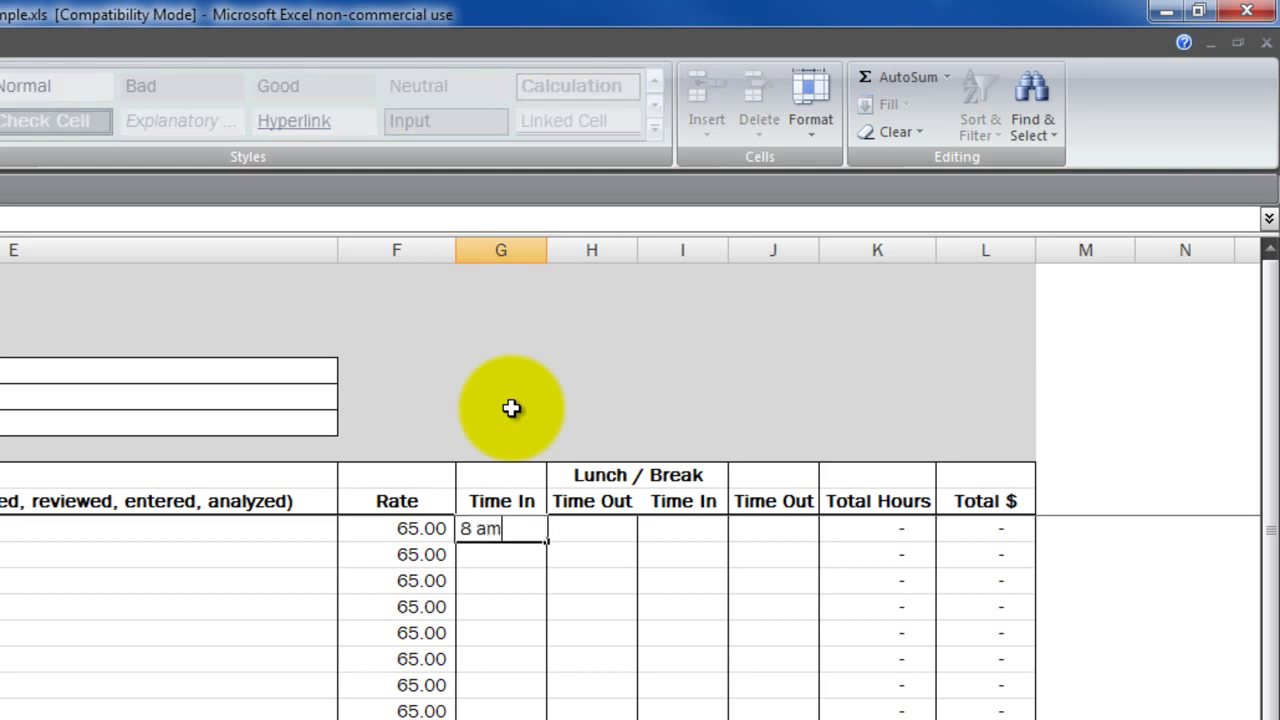
pyautogui.press('Tab')
pyautogui.write('12 pm')
pyautogui.press('Tab')
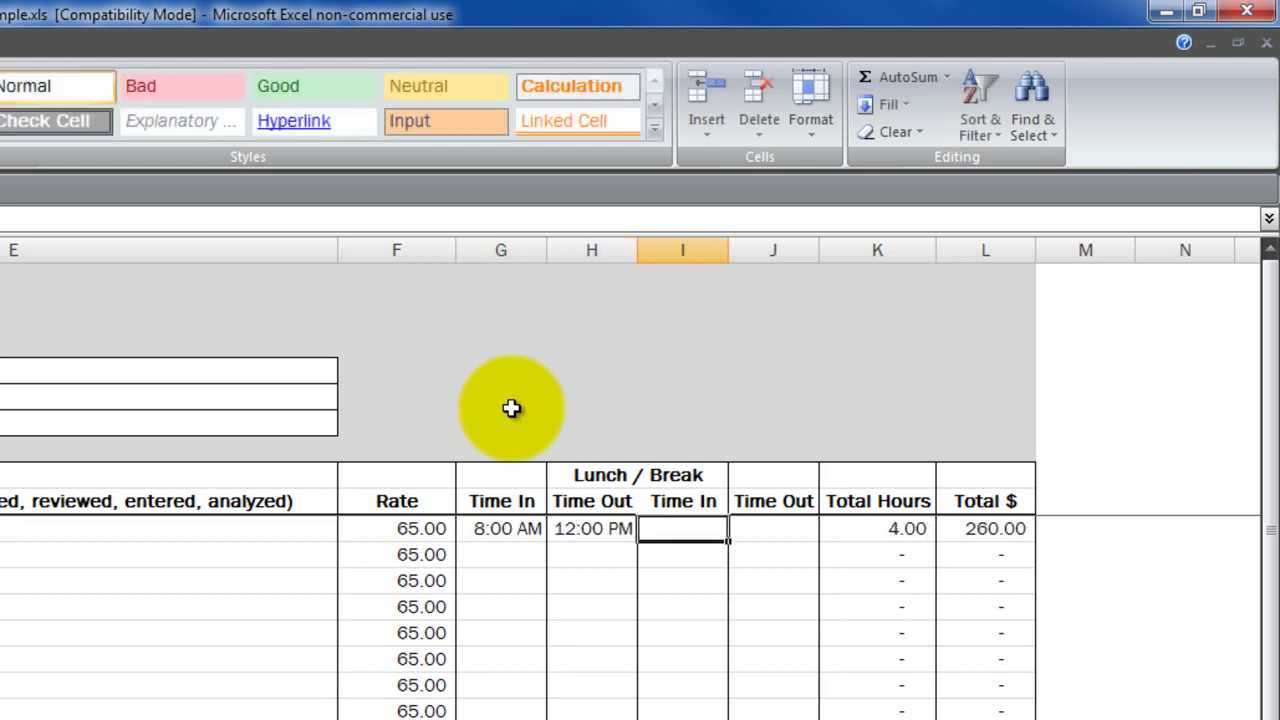
pyautogui.write('1 pm')
pyautogui.press('Tab')
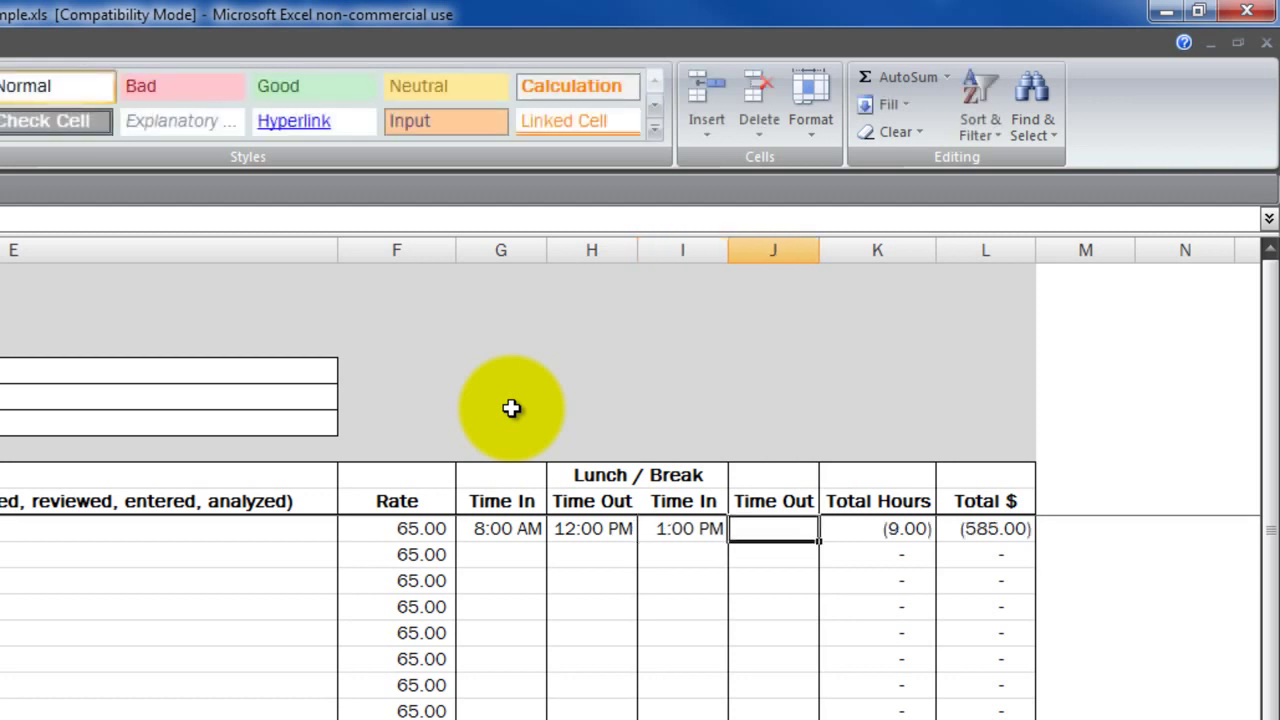
pyautogui.write('5 pm')
pyautogui.press('Tab')
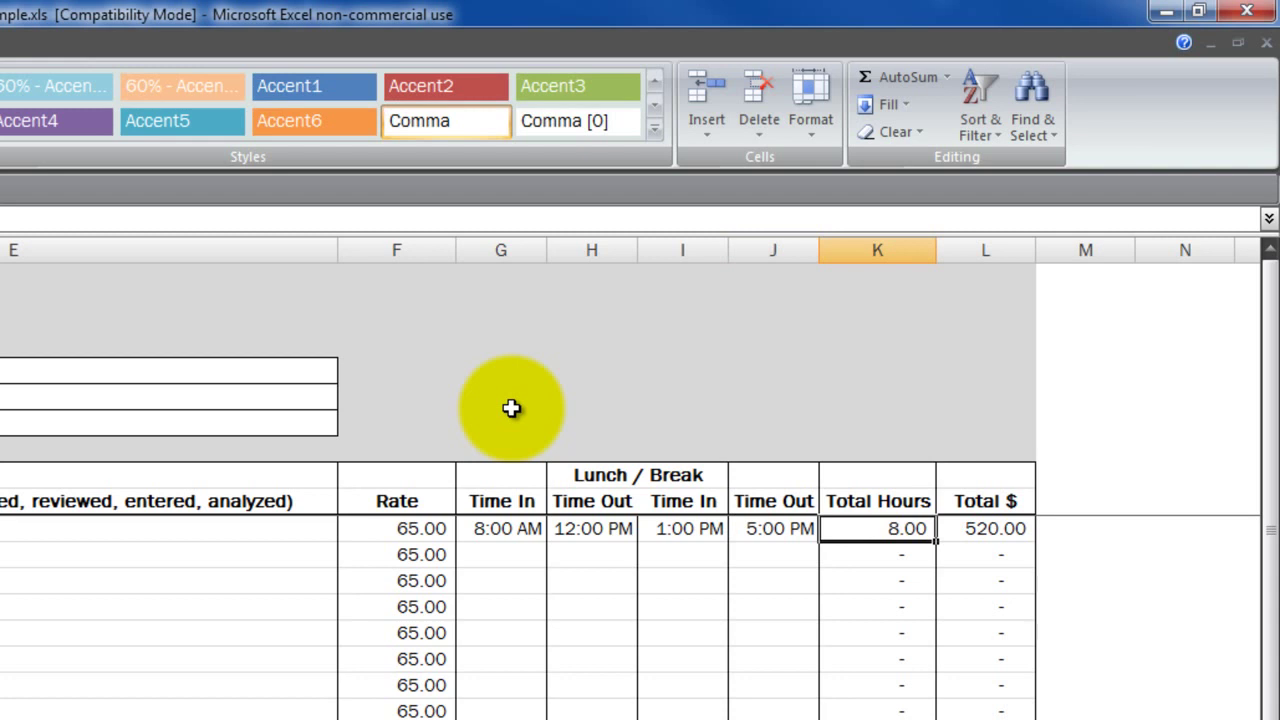
pyautogui.hotkey('shift', 'Tab')
pyautogui.press('Tab')
pyautogui.hotkey('shift', 'Tab')
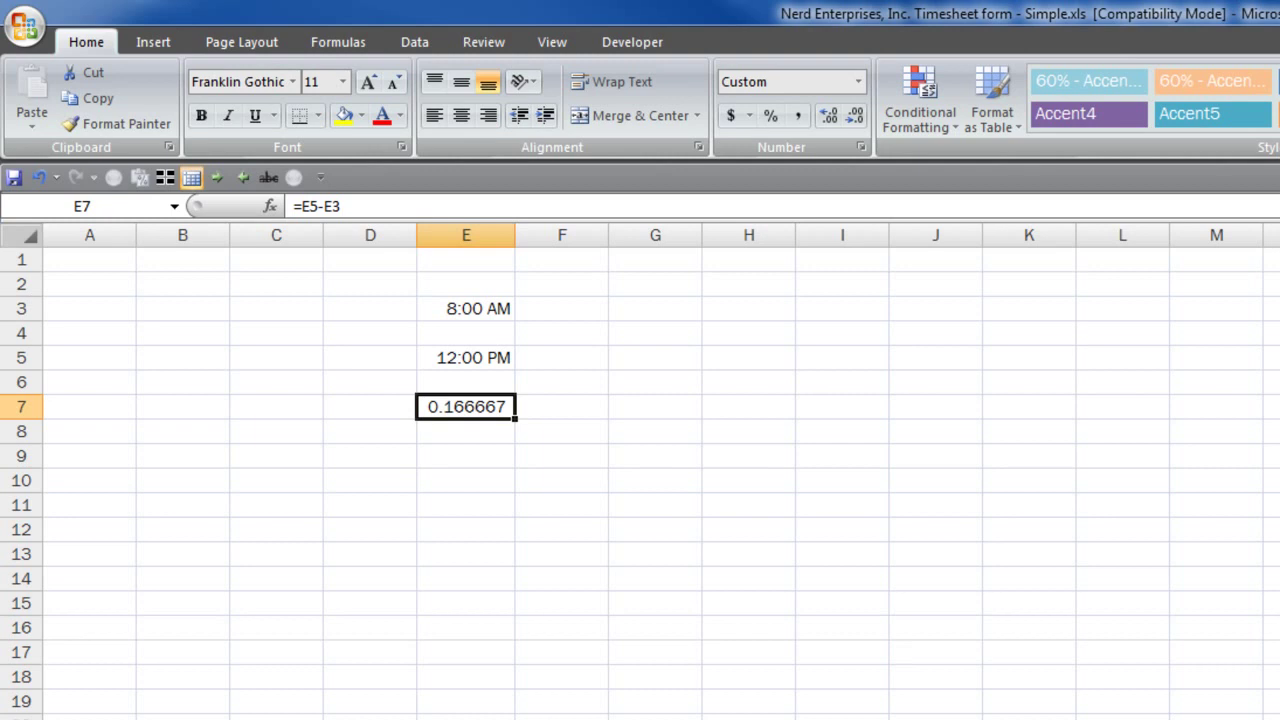
# Step: Enter =E7*24 in E9 to convert the time difference into hours
pyautogui.click(466, 431)
pyautogui.click(466, 456)
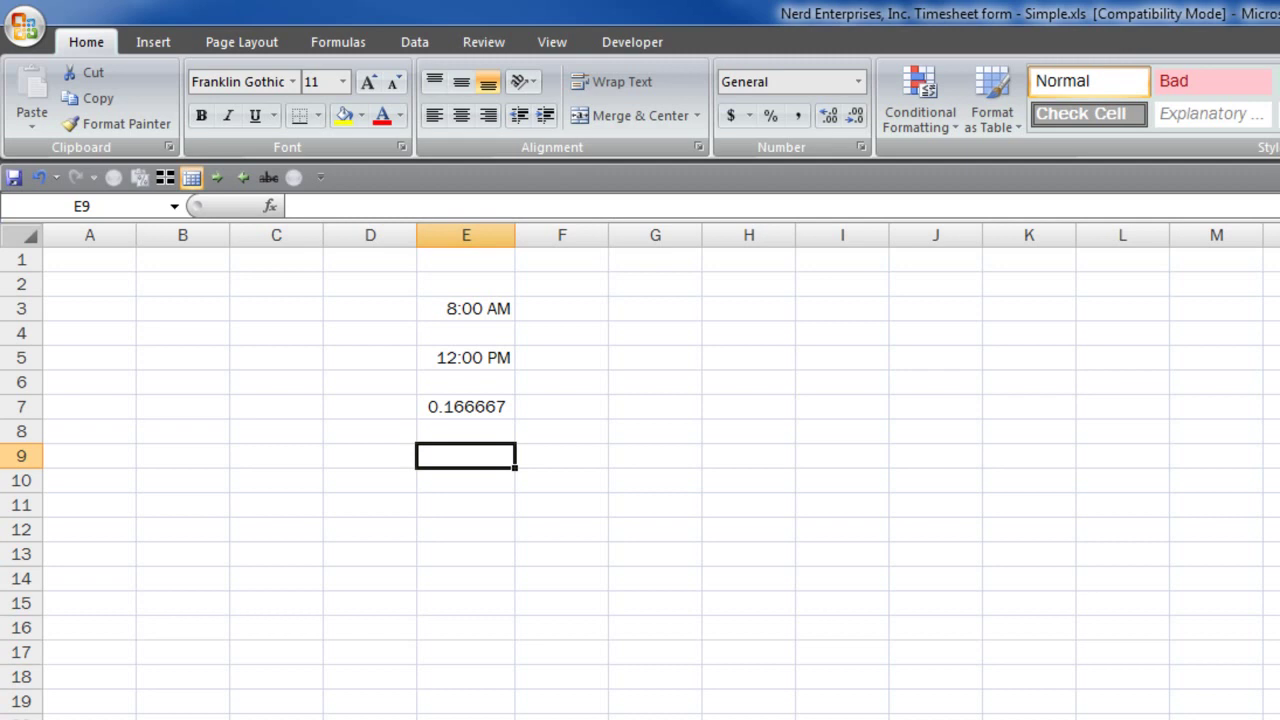
pyautogui.click(466, 431)
pyautogui.click(466, 407)
pyautogui.click(466, 456)
pyautogui.write('=')
pyautogui.click(466, 407)
pyautogui.write('*24')
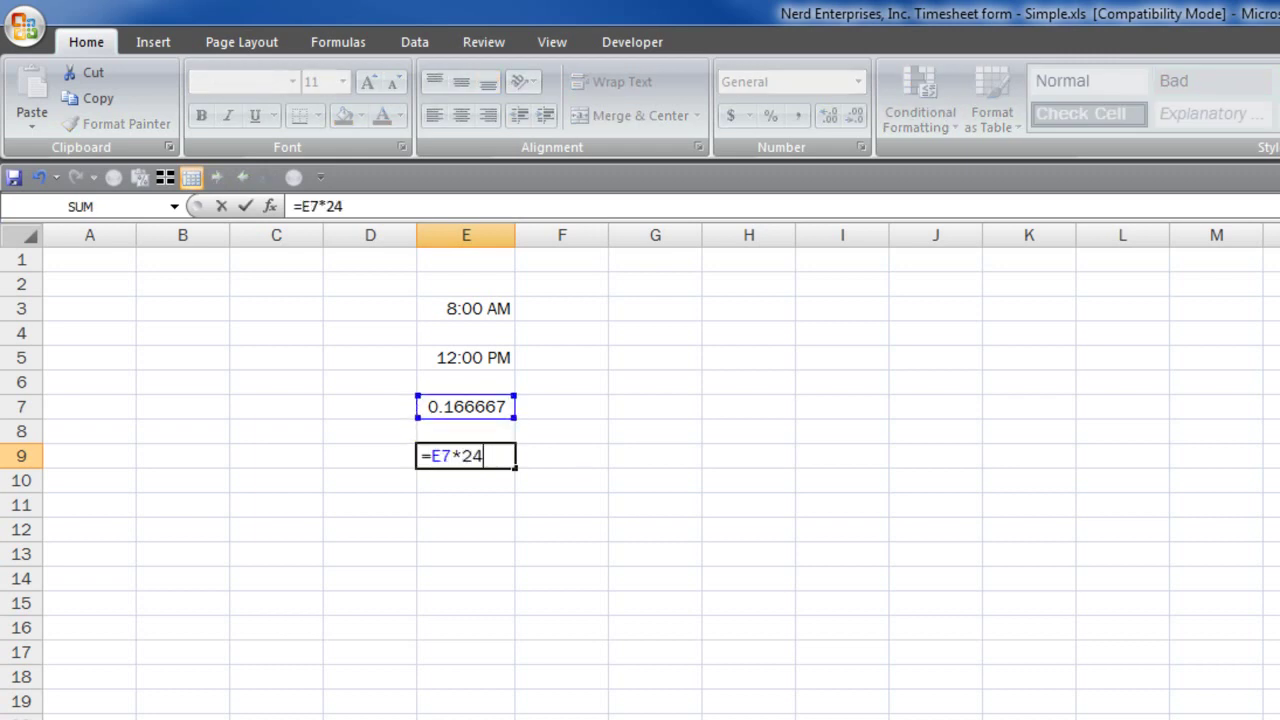
pyautogui.press('Return')
pyautogui.click(466, 456)
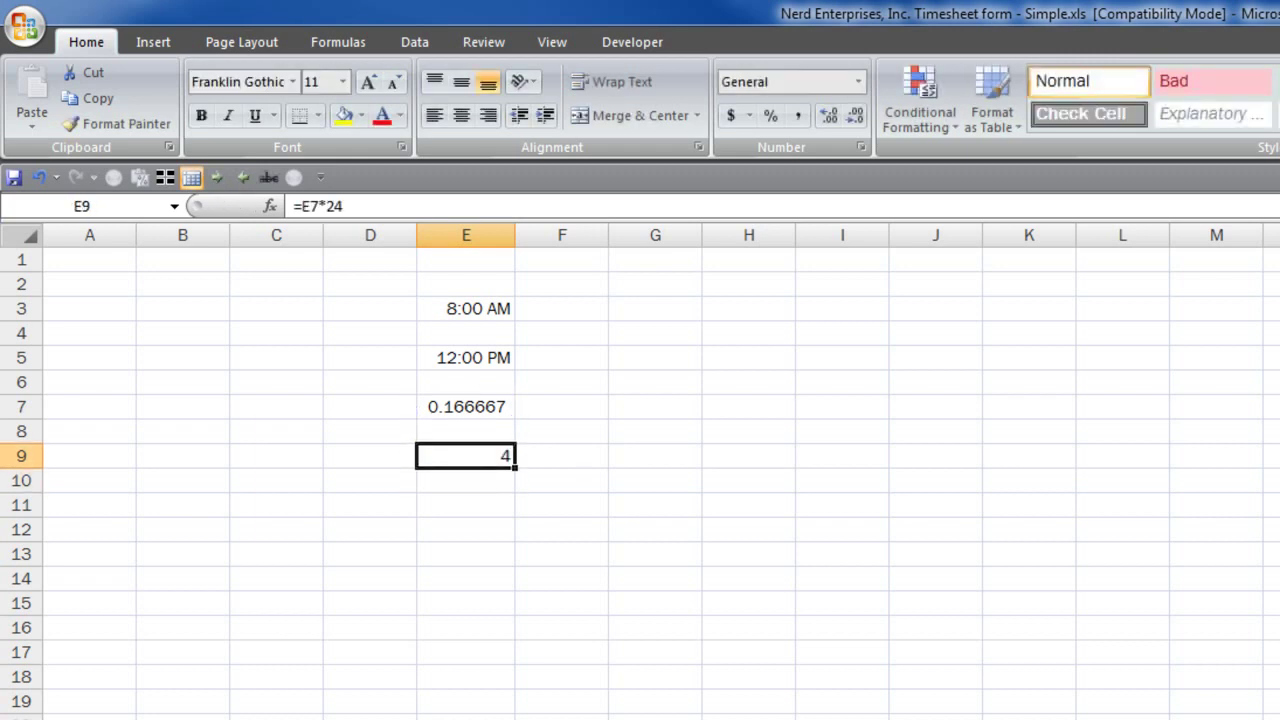
# Step: Apply Comma Style to E9 so it shows 4.00, and review E3, E5 and E7
pyautogui.click(797, 115)
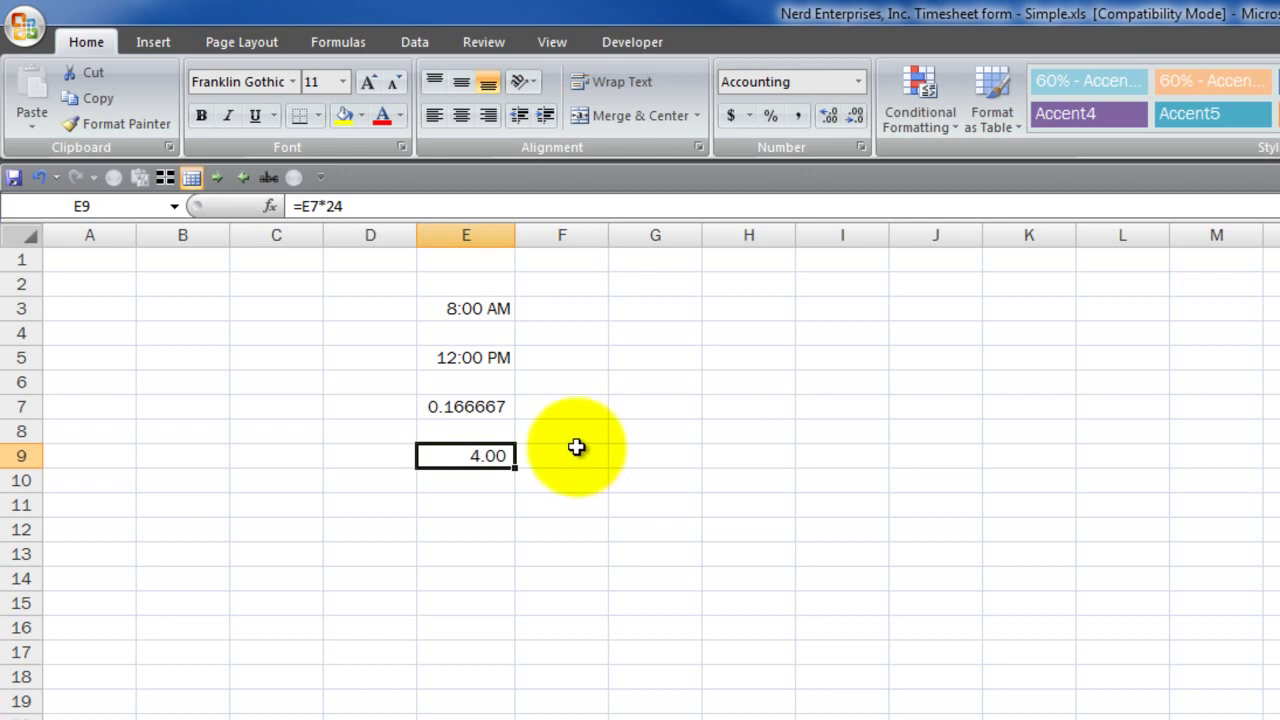
pyautogui.click(472, 357)
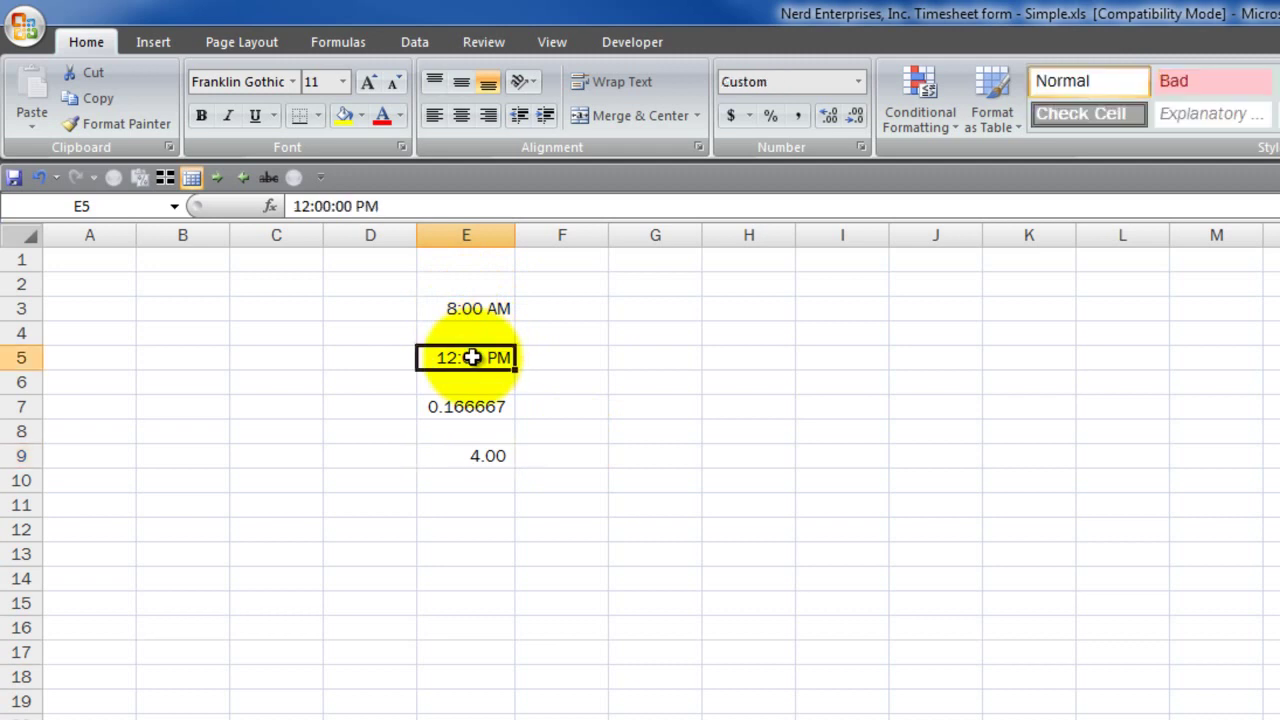
pyautogui.click(475, 305)
pyautogui.click(480, 408)
pyautogui.click(492, 455)
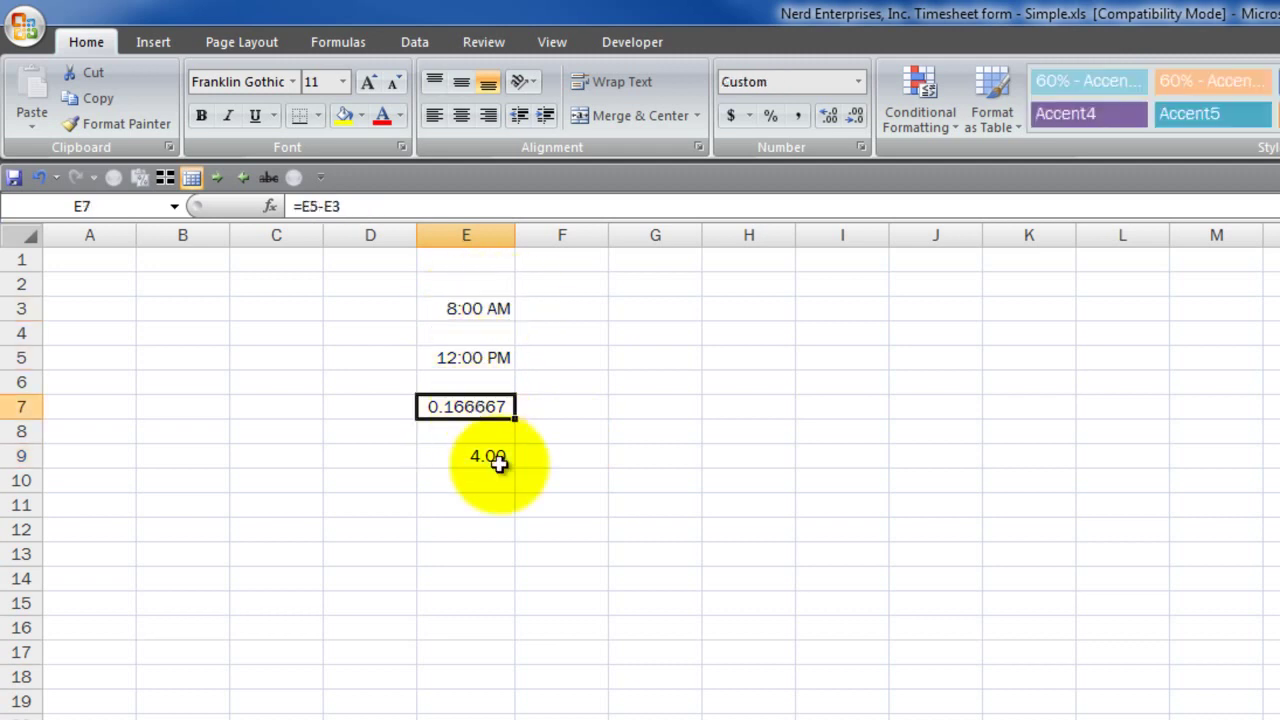
pyautogui.click(491, 503)
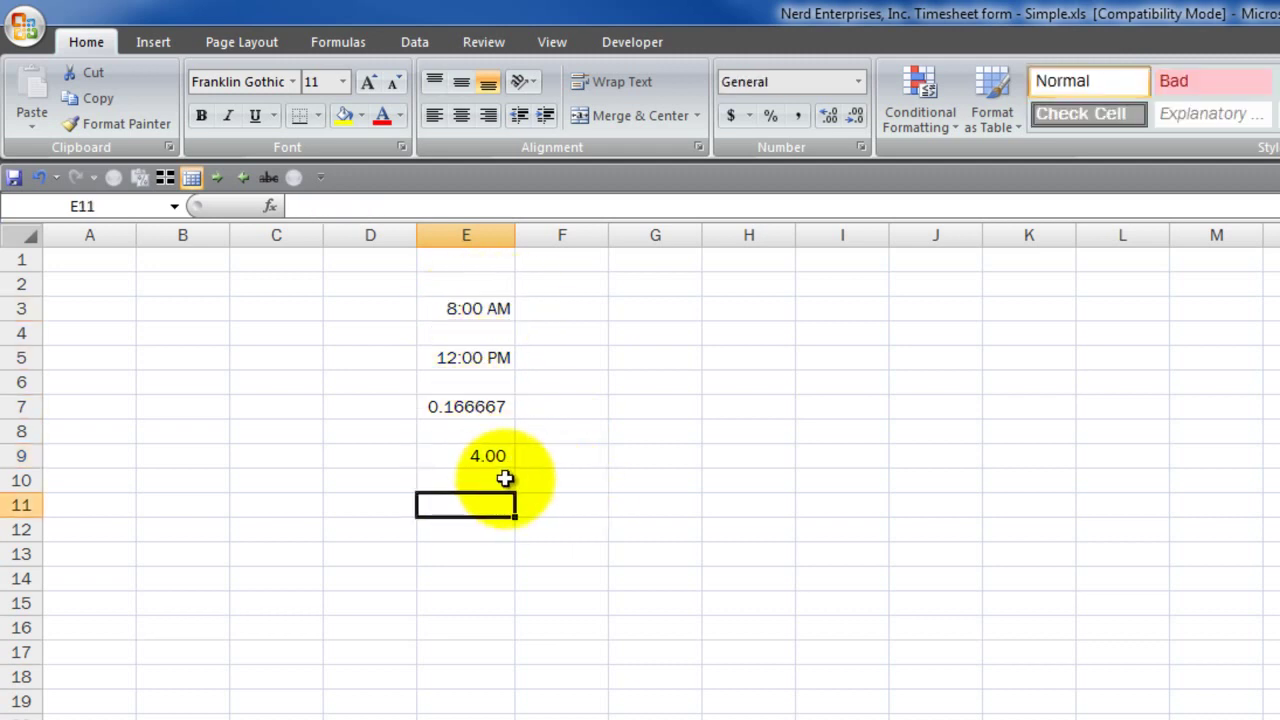
# Step: Enter a 65 rate in E11, pay formula =E9*E11 in E13, and comma-format the rate
pyautogui.write('65')
pyautogui.press('Return')
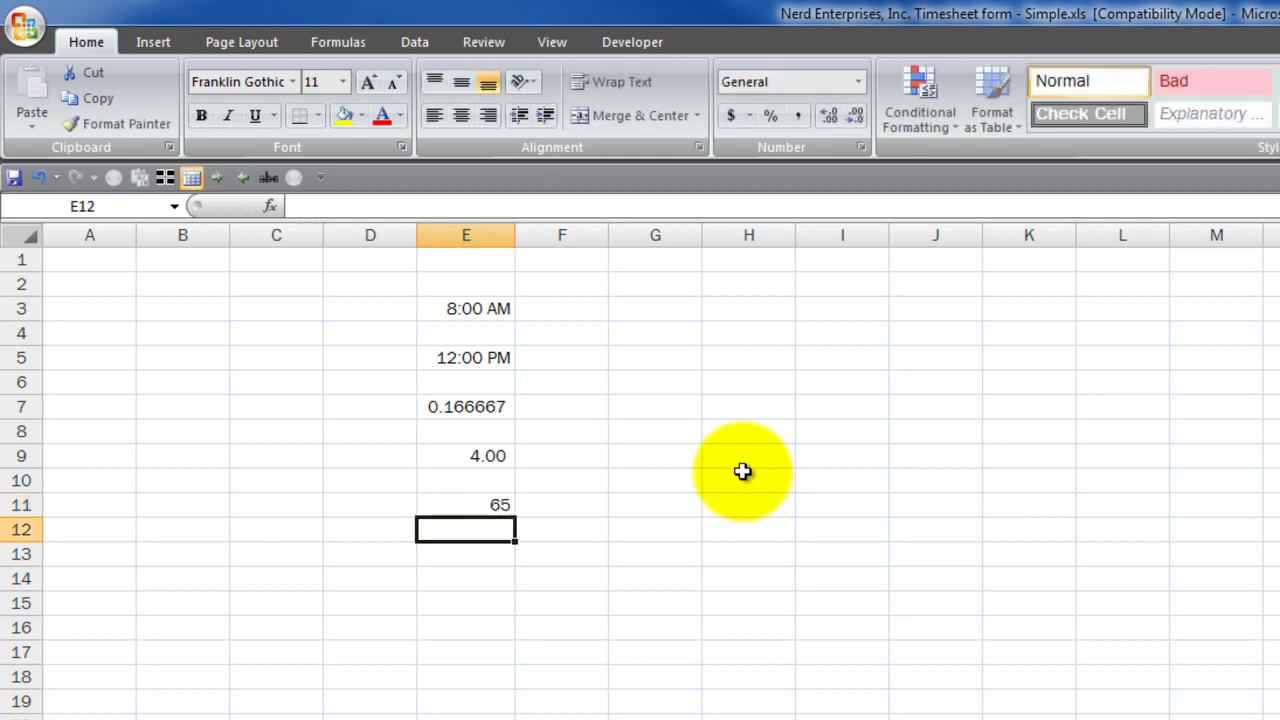
pyautogui.press('Return')
pyautogui.write('=')
pyautogui.press('Up')
pyautogui.press('Up')
pyautogui.press('Up')
pyautogui.press('Up')
pyautogui.write('*')
pyautogui.press('Up')
pyautogui.press('Up')
pyautogui.press('Return')
pyautogui.press('Up')
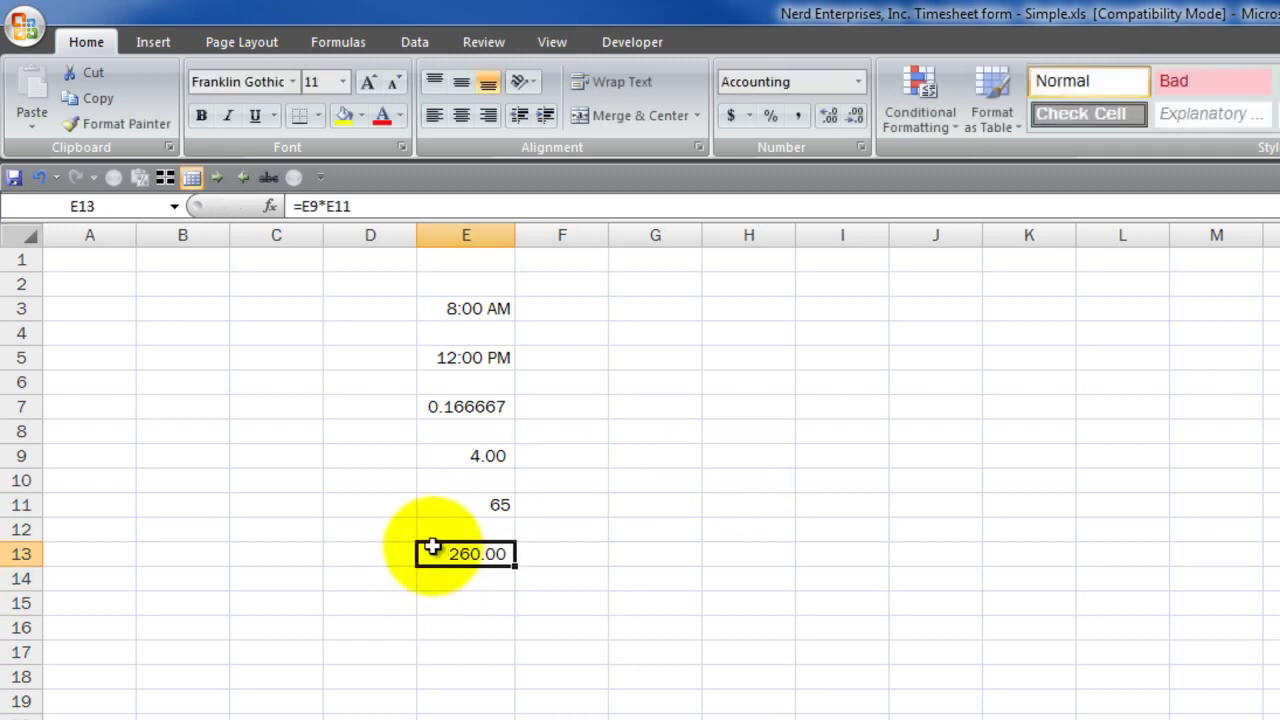
pyautogui.click(463, 454)
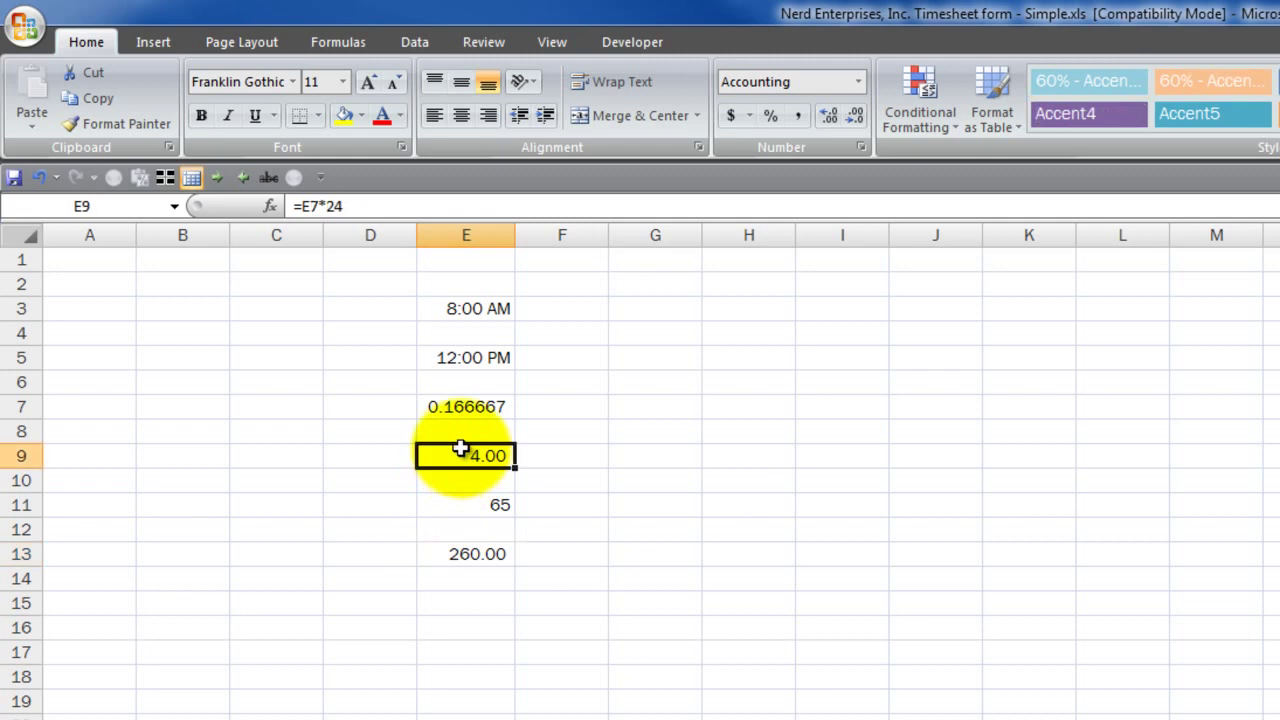
pyautogui.click(471, 508)
pyautogui.click(803, 117)
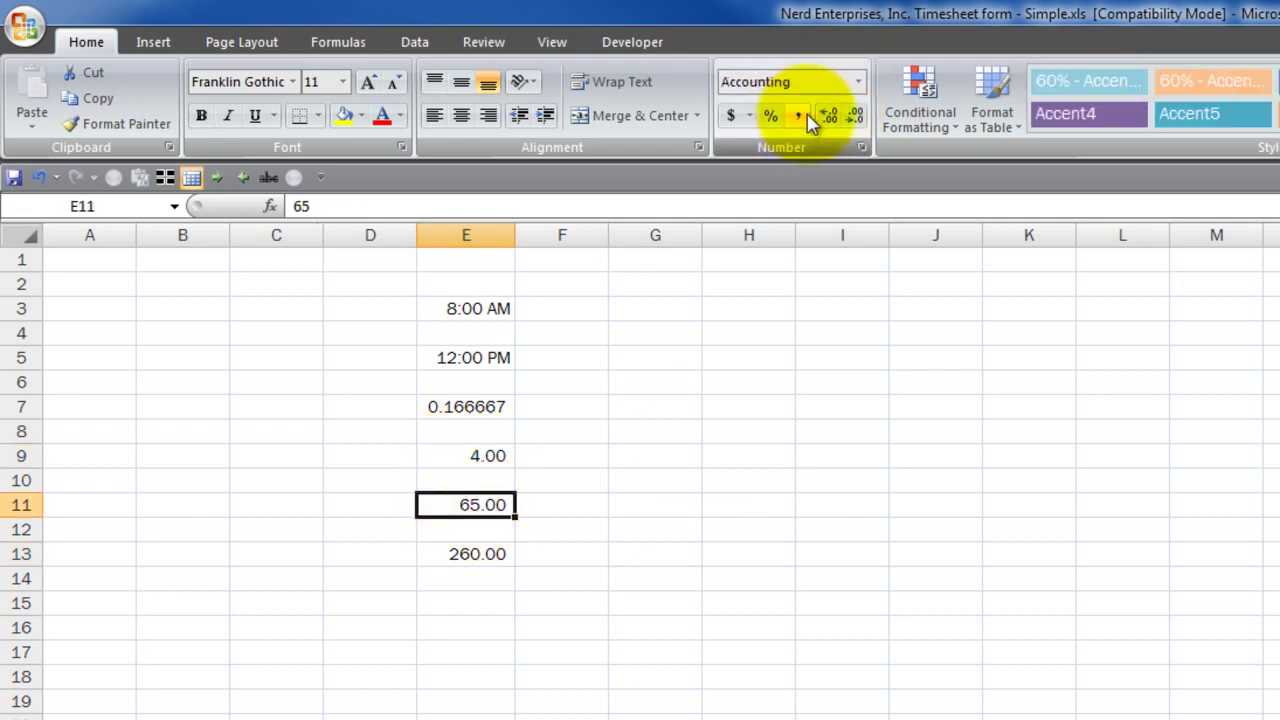
# Step: Change E5 to 5 pm so pay recalculates to 585.00, then return to the Timesheet
pyautogui.click(466, 358)
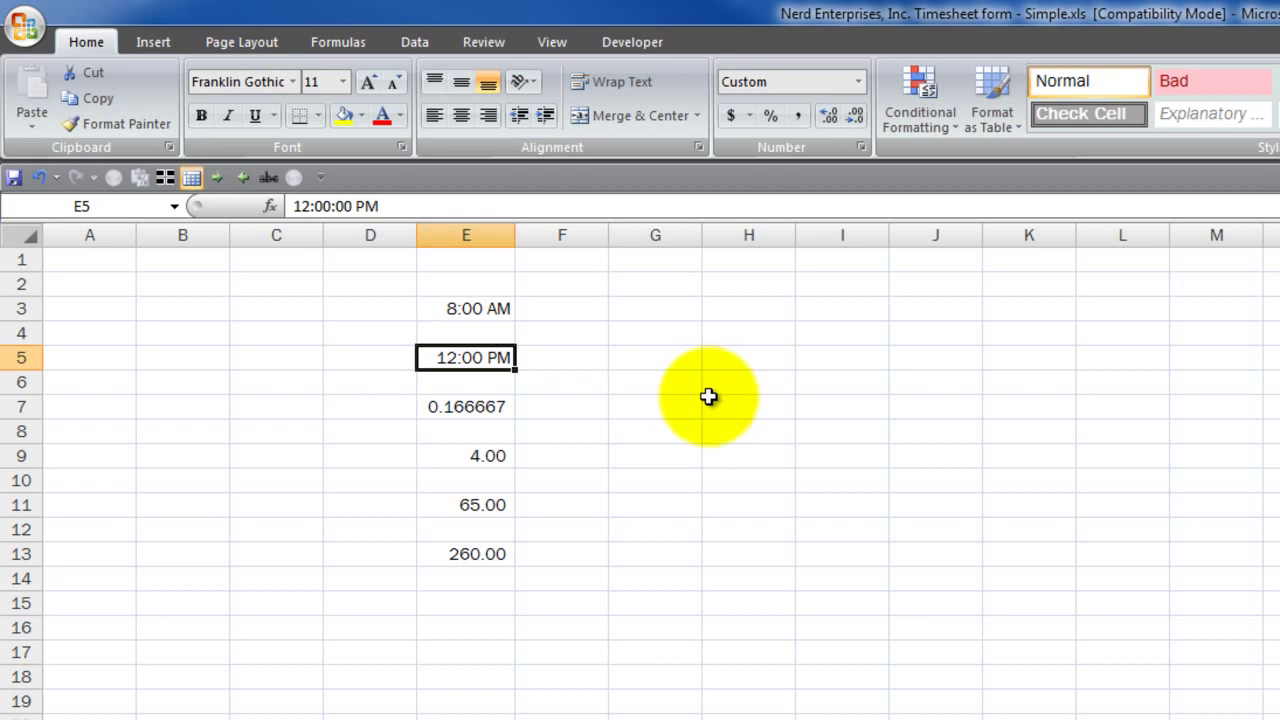
pyautogui.write('5 pm')
pyautogui.press('Return')
pyautogui.press('Up')
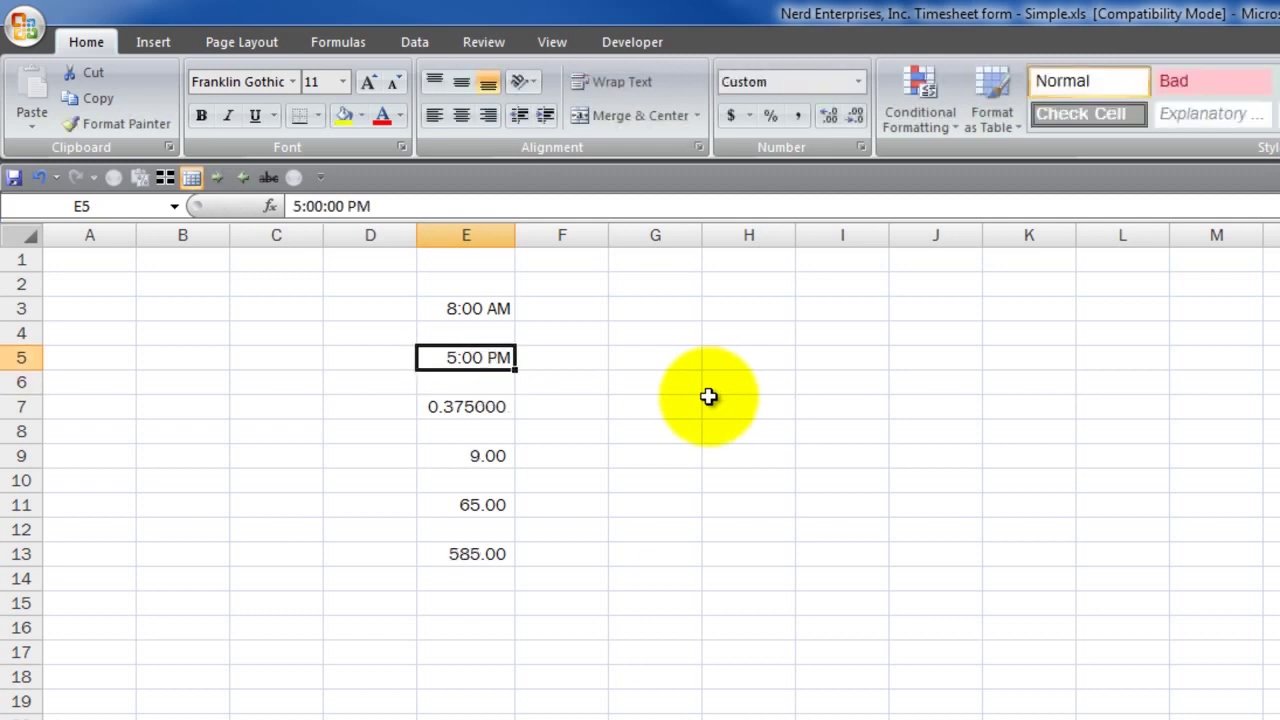
pyautogui.click(466, 557)
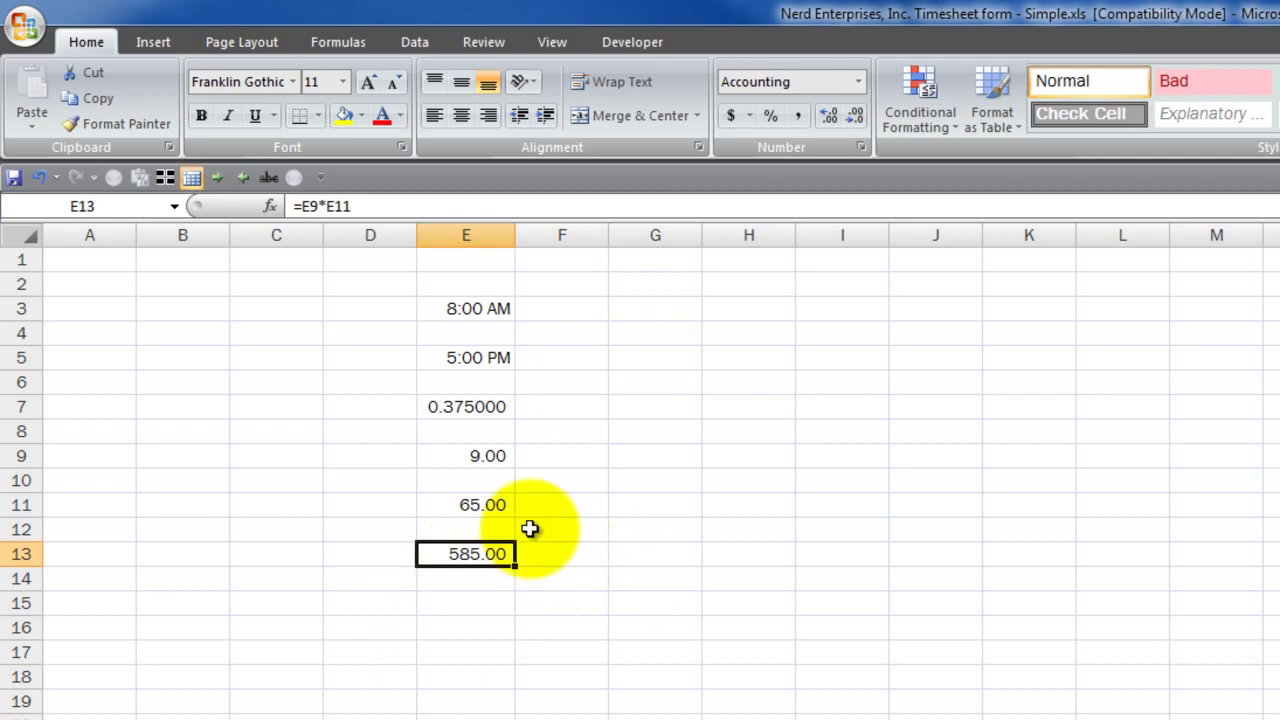
pyautogui.click(480, 455)
pyautogui.click(489, 505)
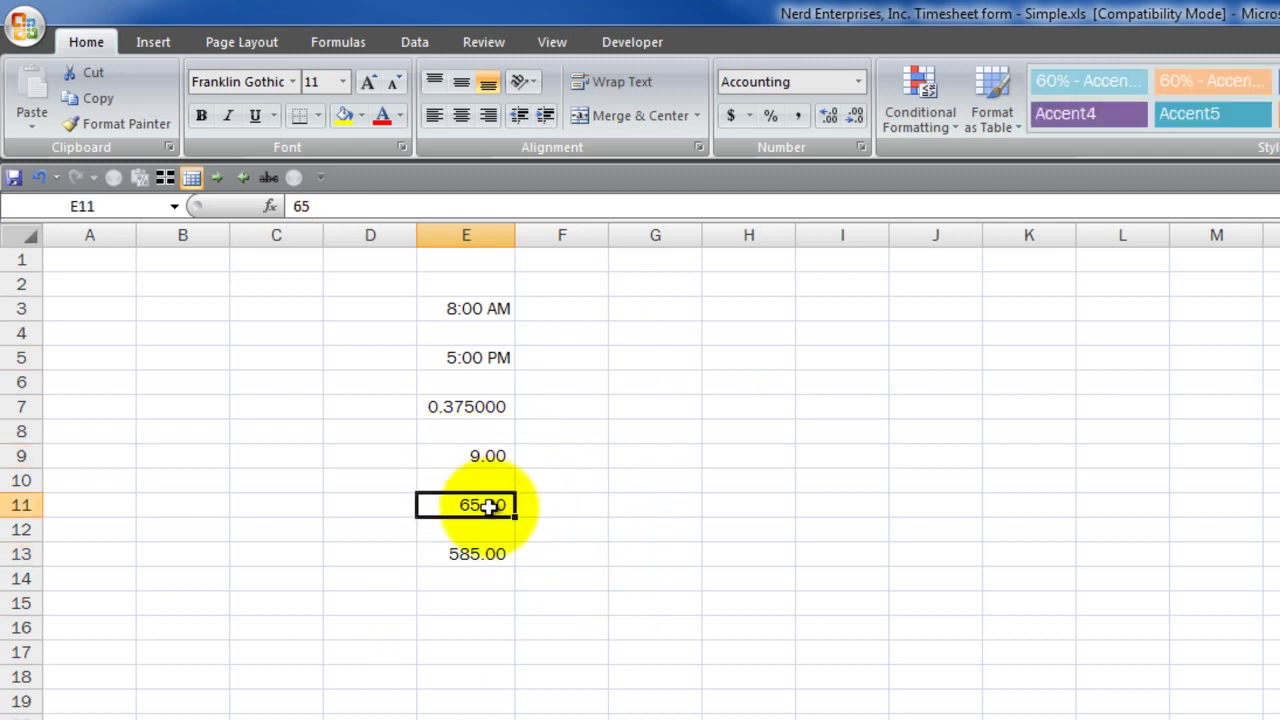
pyautogui.click(460, 600)
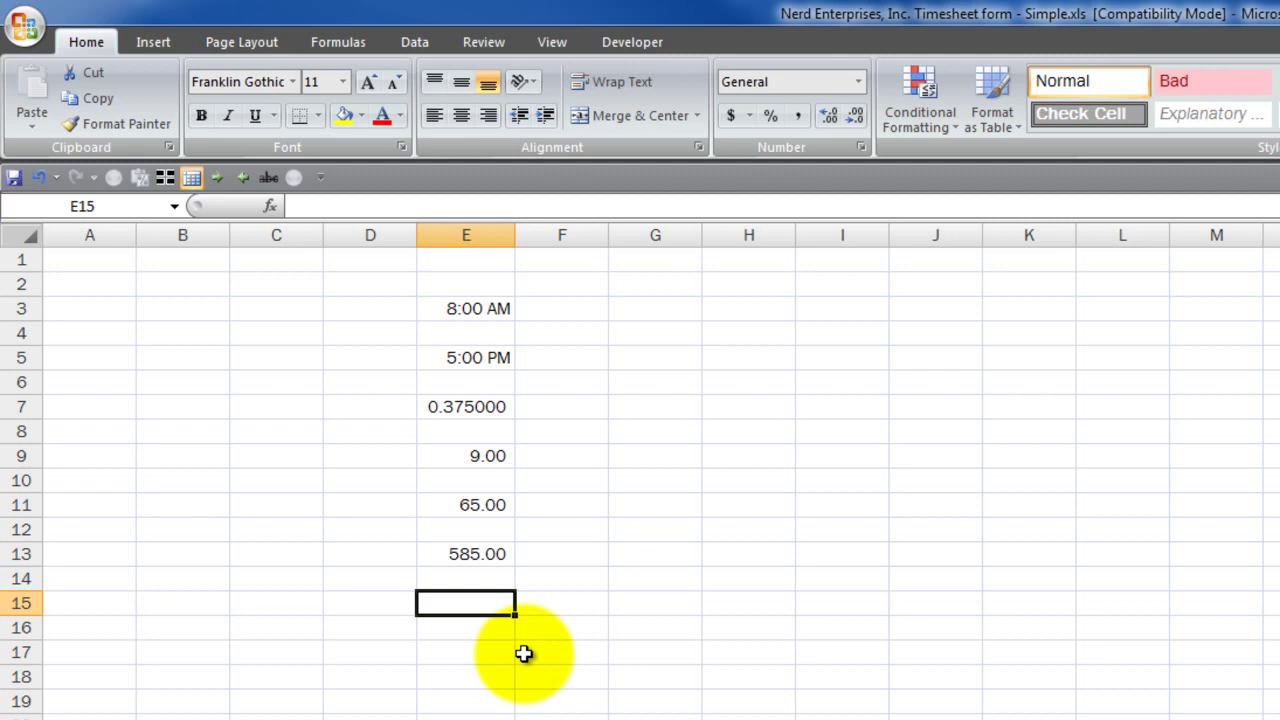
pyautogui.hotkey('ctrl', 'pageup')
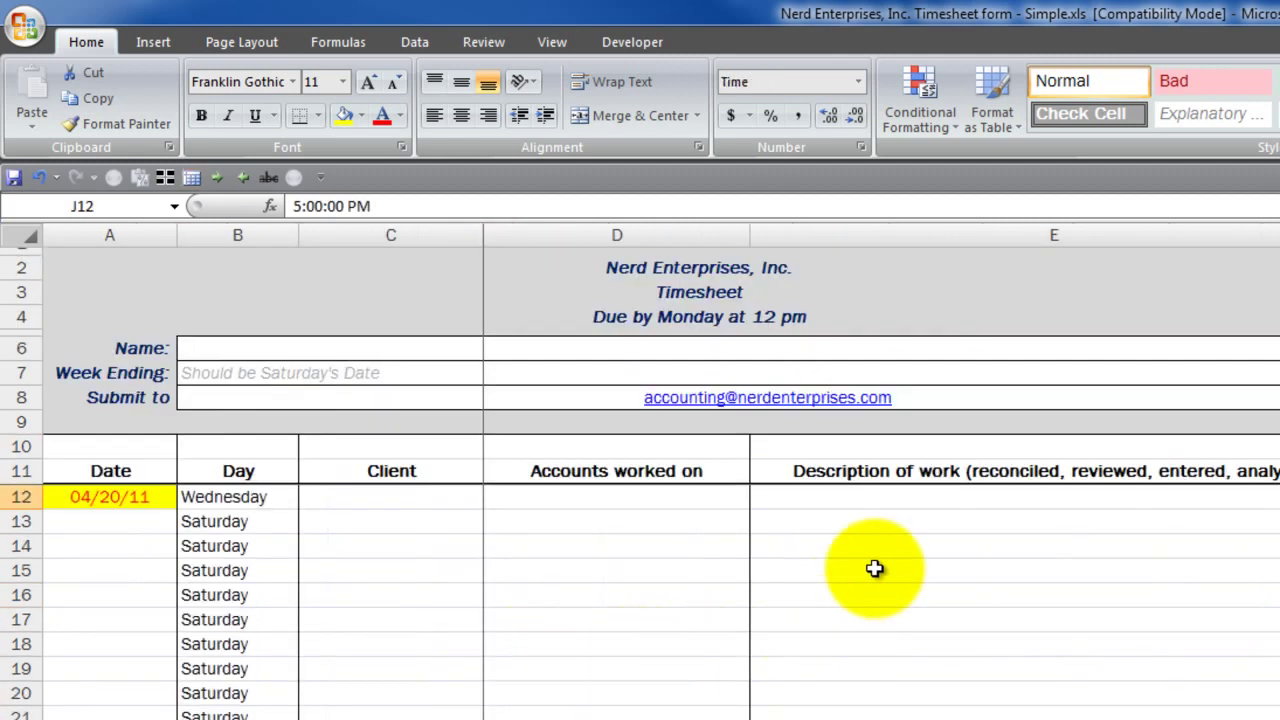
# Step: Date row 13 as 04/21/11 by entering 4/21 in A13
pyautogui.click(110, 521)
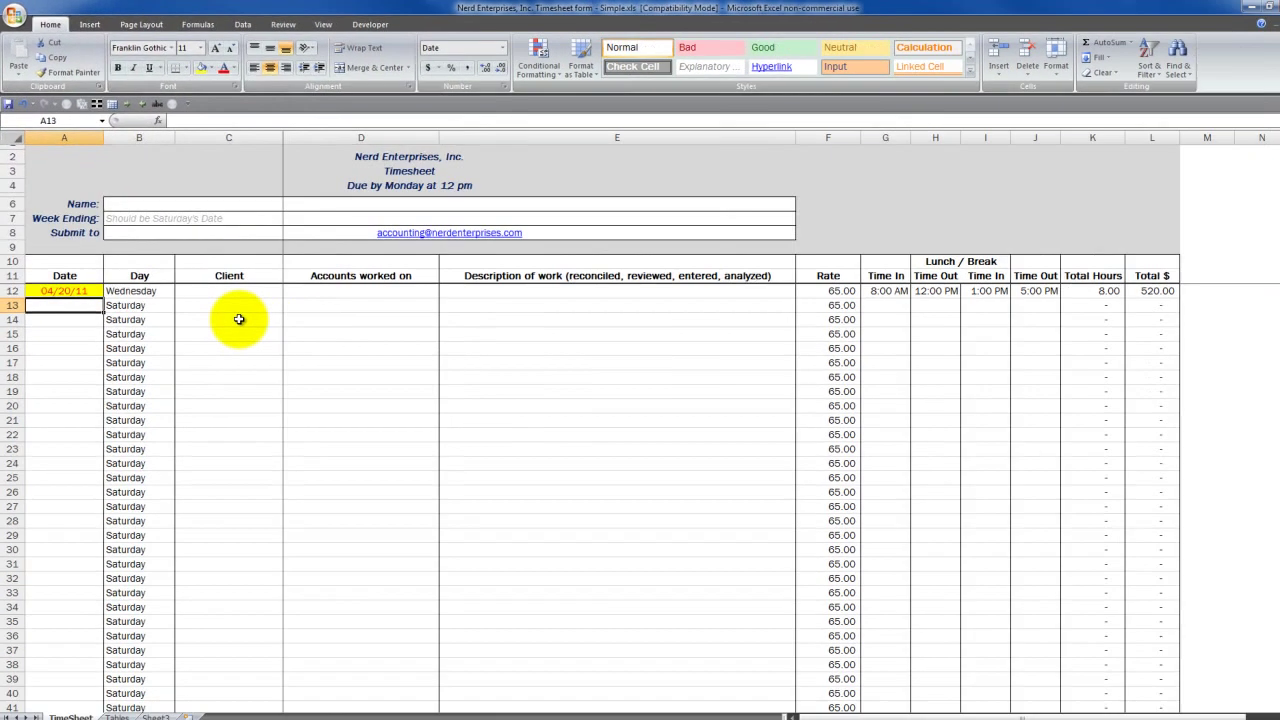
pyautogui.write('4/21')
pyautogui.press('Tab')
pyautogui.press('Left')
# Step: Clear the four time entries in G12:J12
pyautogui.press('Right')
pyautogui.press('Up')
pyautogui.press('Right')
pyautogui.press('Right')
pyautogui.press('Right')
pyautogui.press('Right')
pyautogui.press('Right')
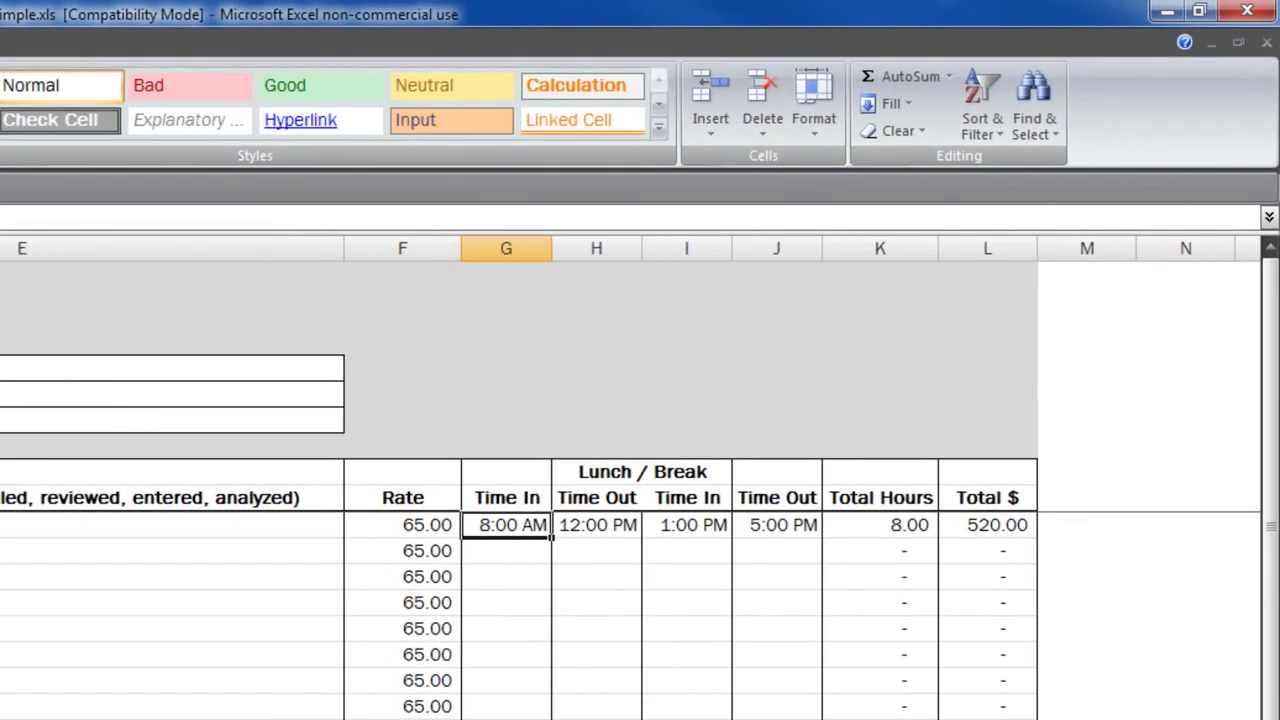
pyautogui.hotkey('shift', 'Right')
pyautogui.hotkey('shift', 'Right')
pyautogui.hotkey('shift', 'Right')
pyautogui.press('Delete')
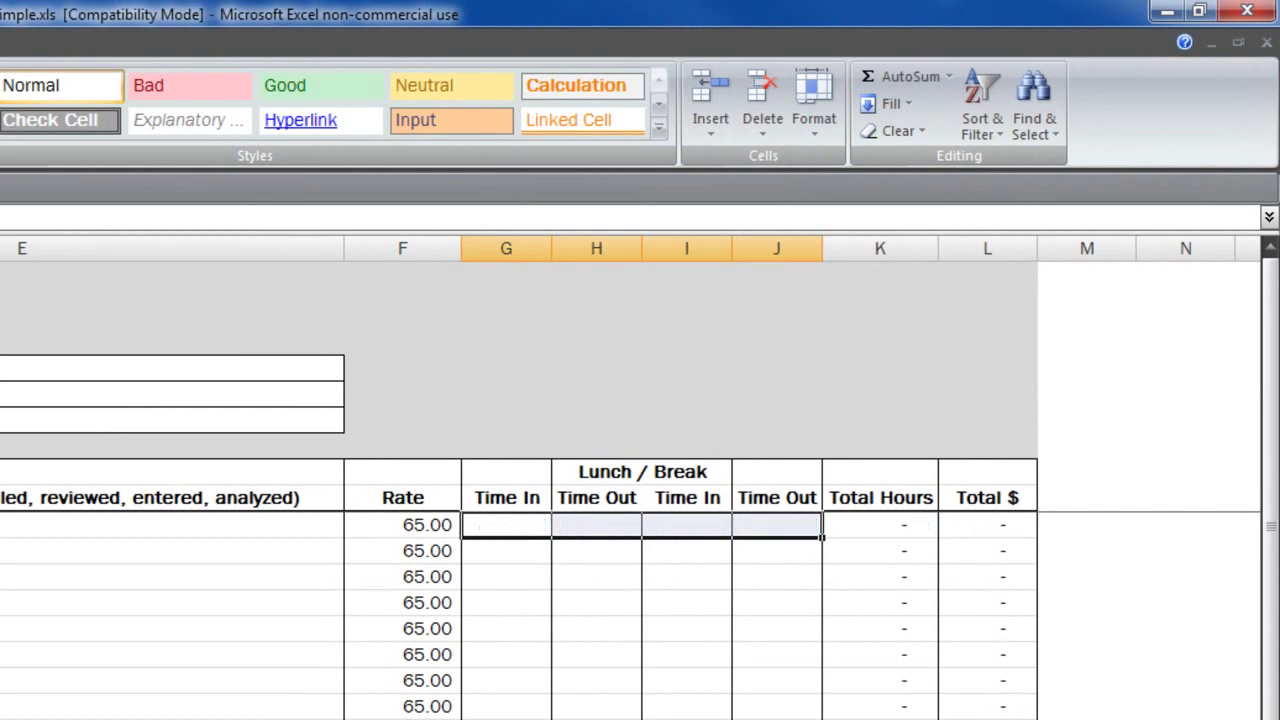
pyautogui.hotkey('shift', 'Left')
pyautogui.hotkey('shift', 'Left')
pyautogui.hotkey('shift', 'Left')
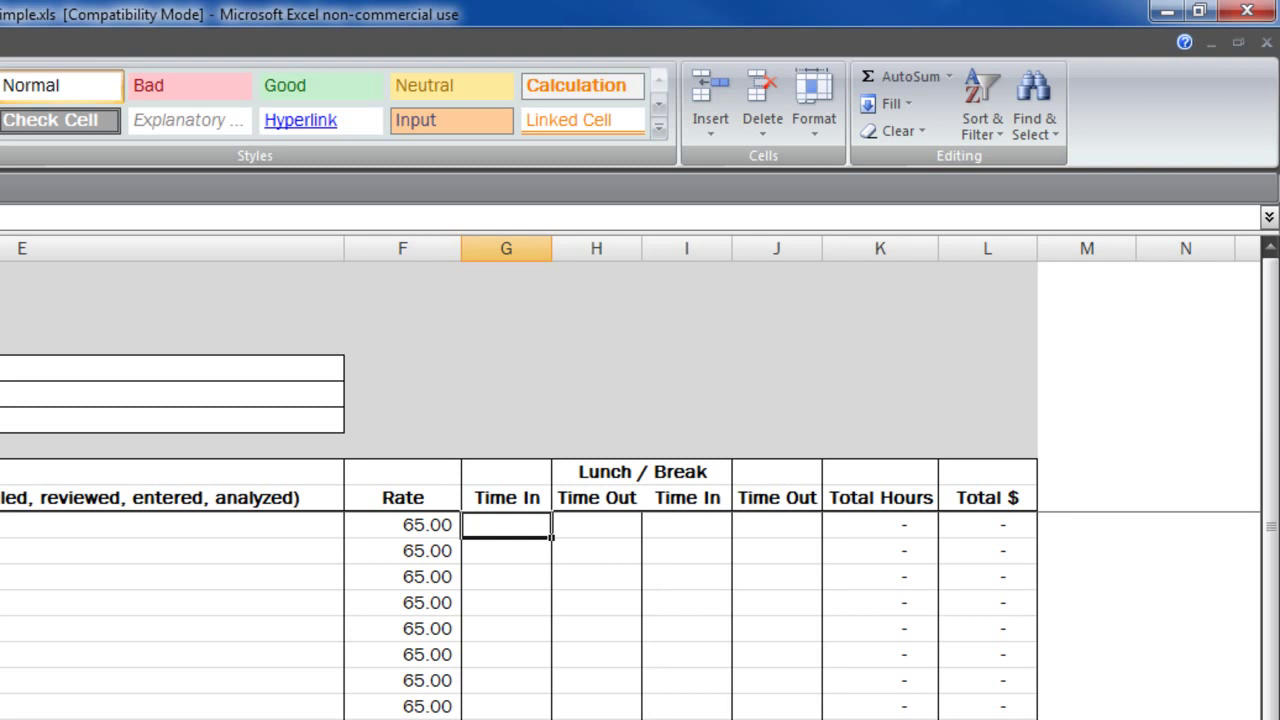
# Step: Set Time In G12 to 9 pm and Time Out J12 to 11:59 pm, correcting an initial 2 pm
pyautogui.write('9 pm')
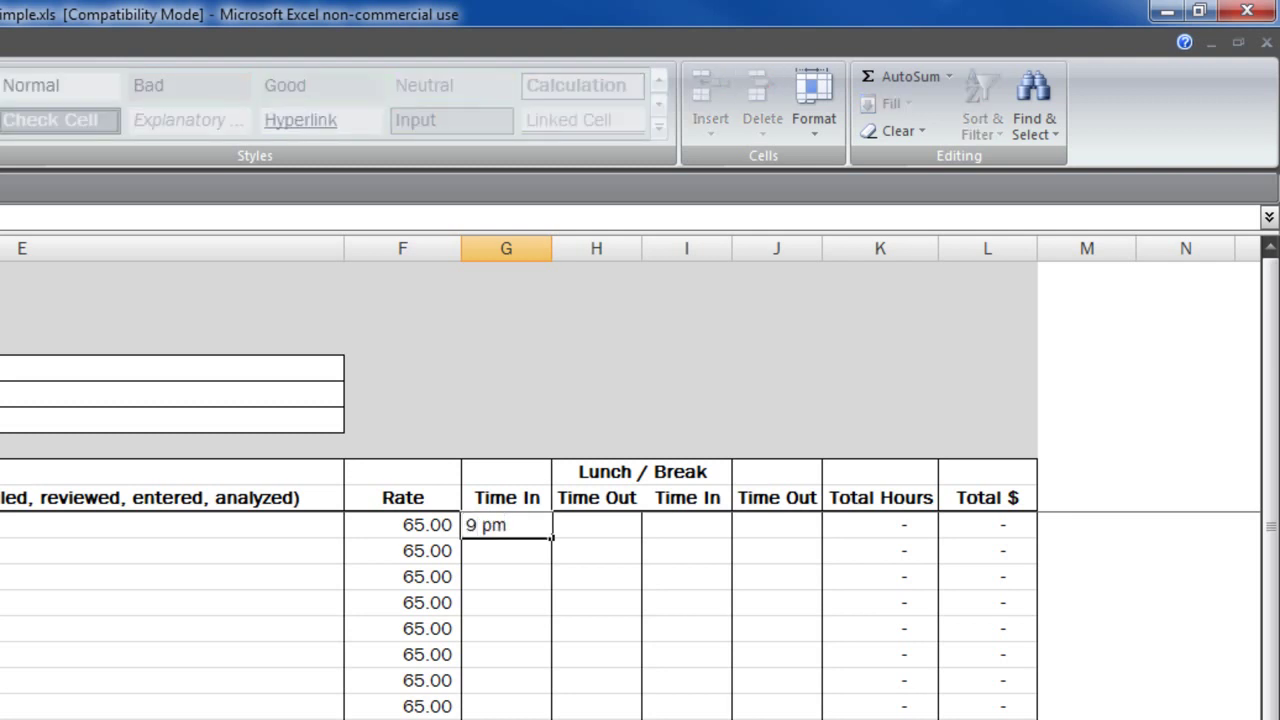
pyautogui.press('Tab')
pyautogui.press('Tab')
pyautogui.press('Tab')
pyautogui.write('2 pm')
pyautogui.press('Tab')
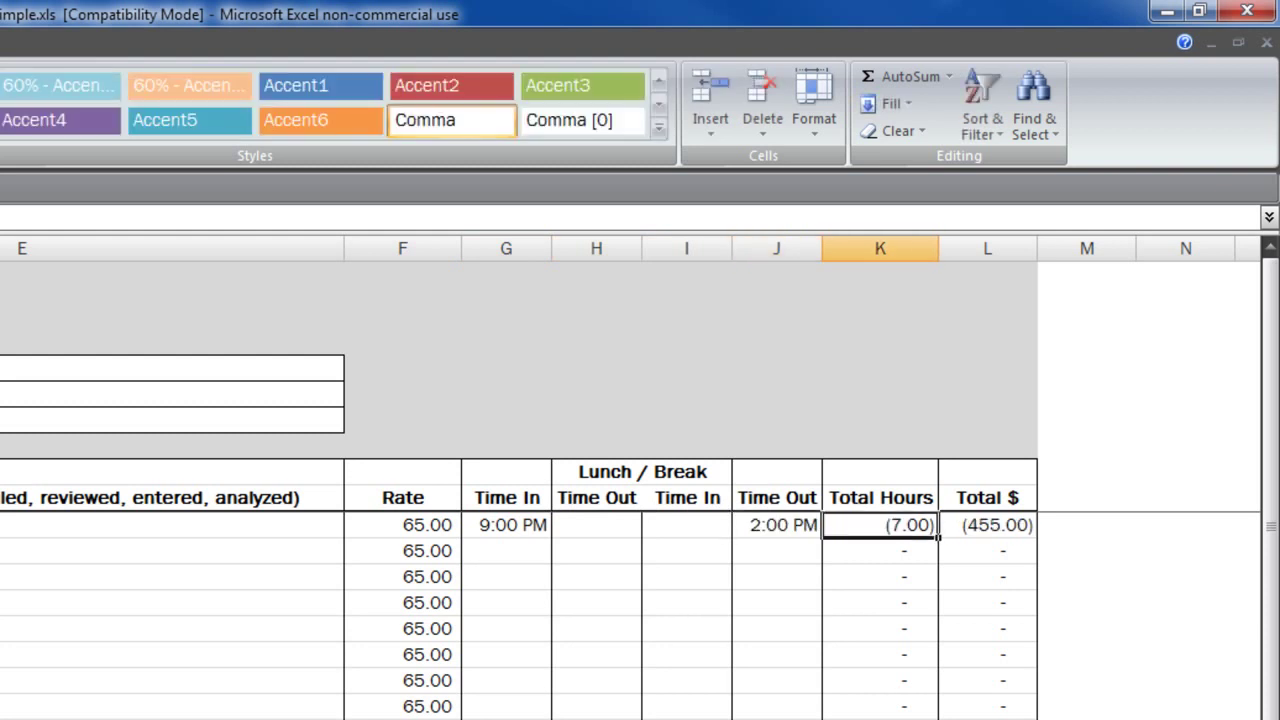
pyautogui.hotkey('shift', 'Tab')
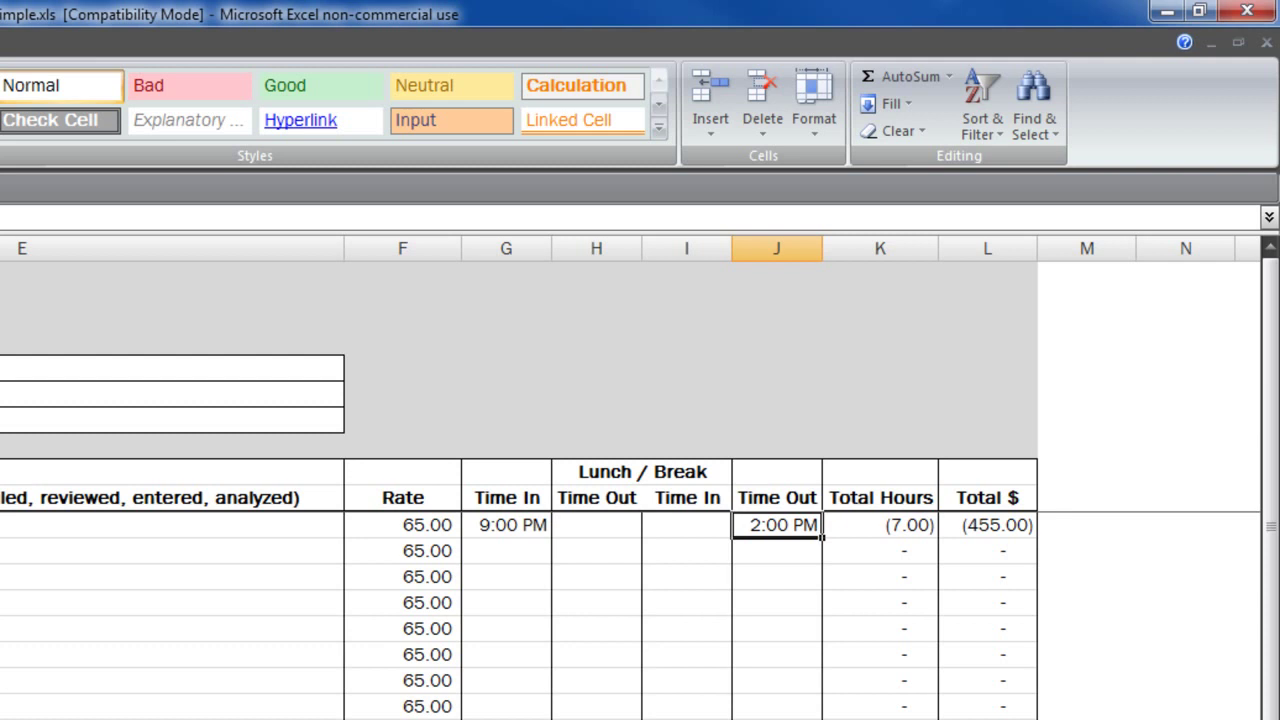
pyautogui.write('1')
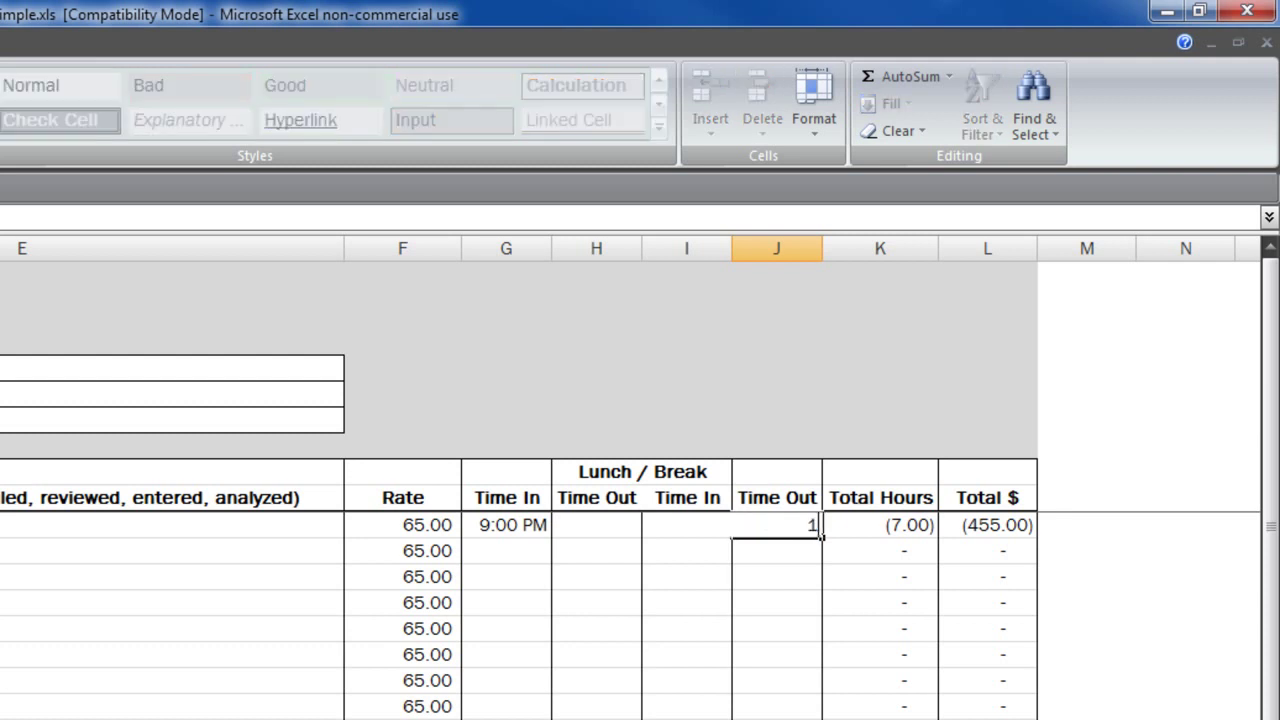
pyautogui.write('1:59 pm')
pyautogui.press('Return')
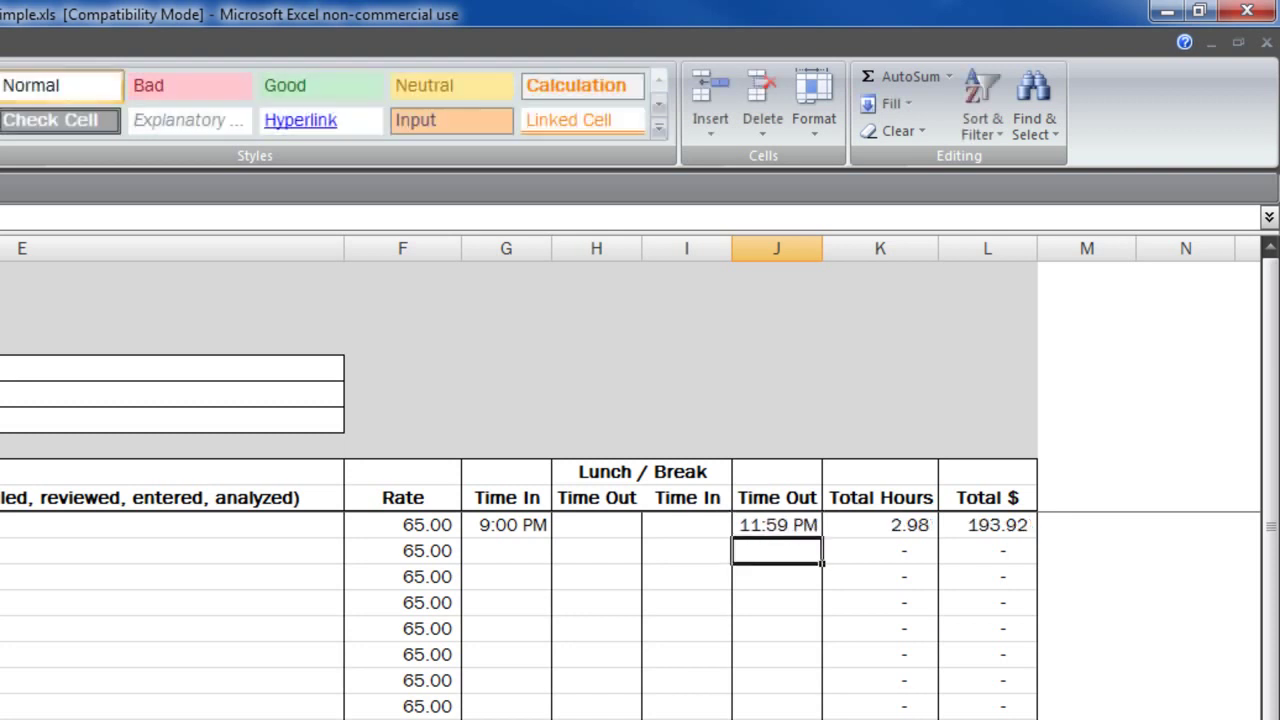
pyautogui.press('Up')
pyautogui.press('Left')
pyautogui.press('Left')
pyautogui.press('Left')
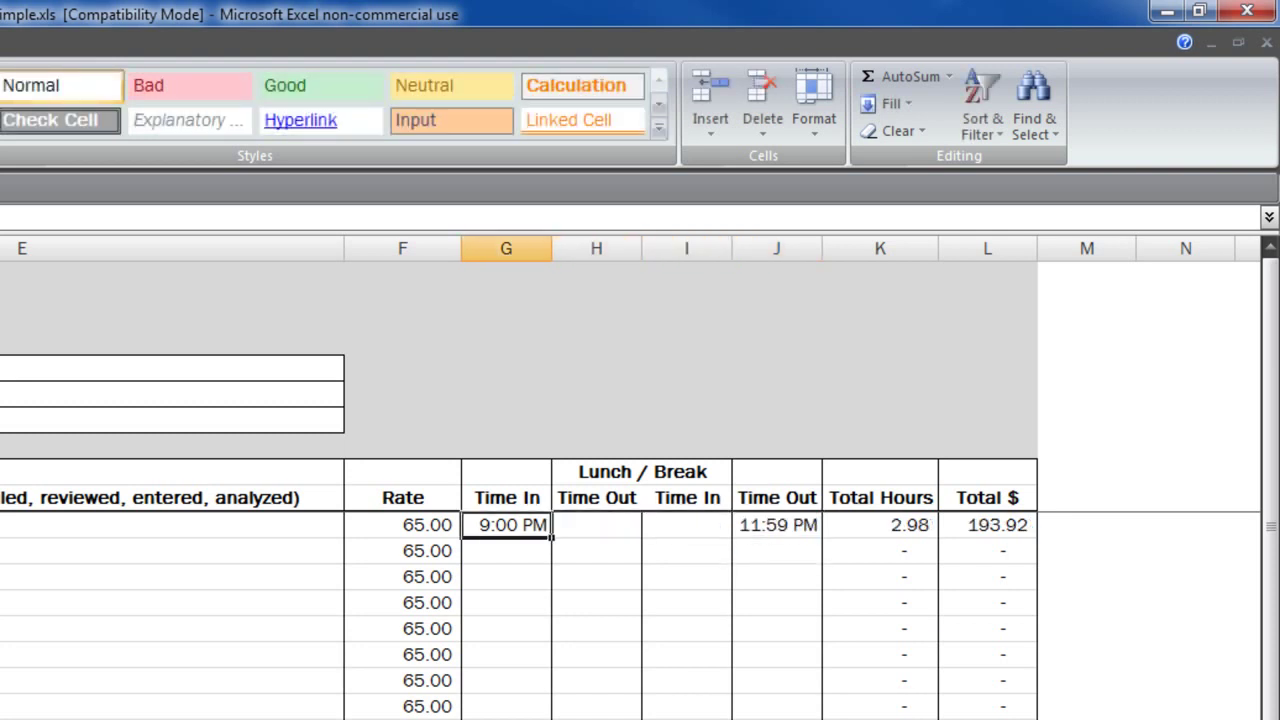
# Step: Change the first row's Time In to 8:59 pm, giving 3.00 hours
pyautogui.write('8:59 pm')
pyautogui.press('Return')
pyautogui.press('Left')
pyautogui.press('Left')
pyautogui.press('Right')
pyautogui.press('Right')
# Step: Log the after-midnight part on row 13: 12 am in, 2 am out
pyautogui.write('12 am')
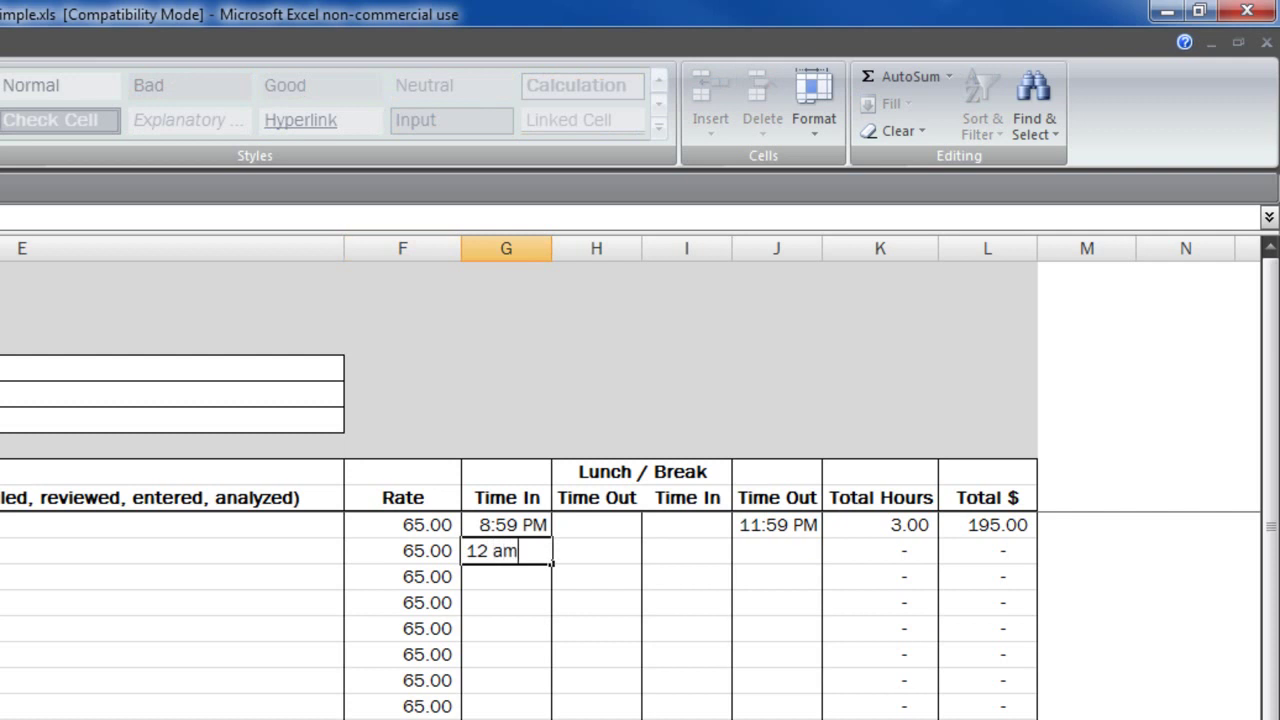
pyautogui.press('Right')
pyautogui.press('Right')
pyautogui.press('Right')
pyautogui.write('2')
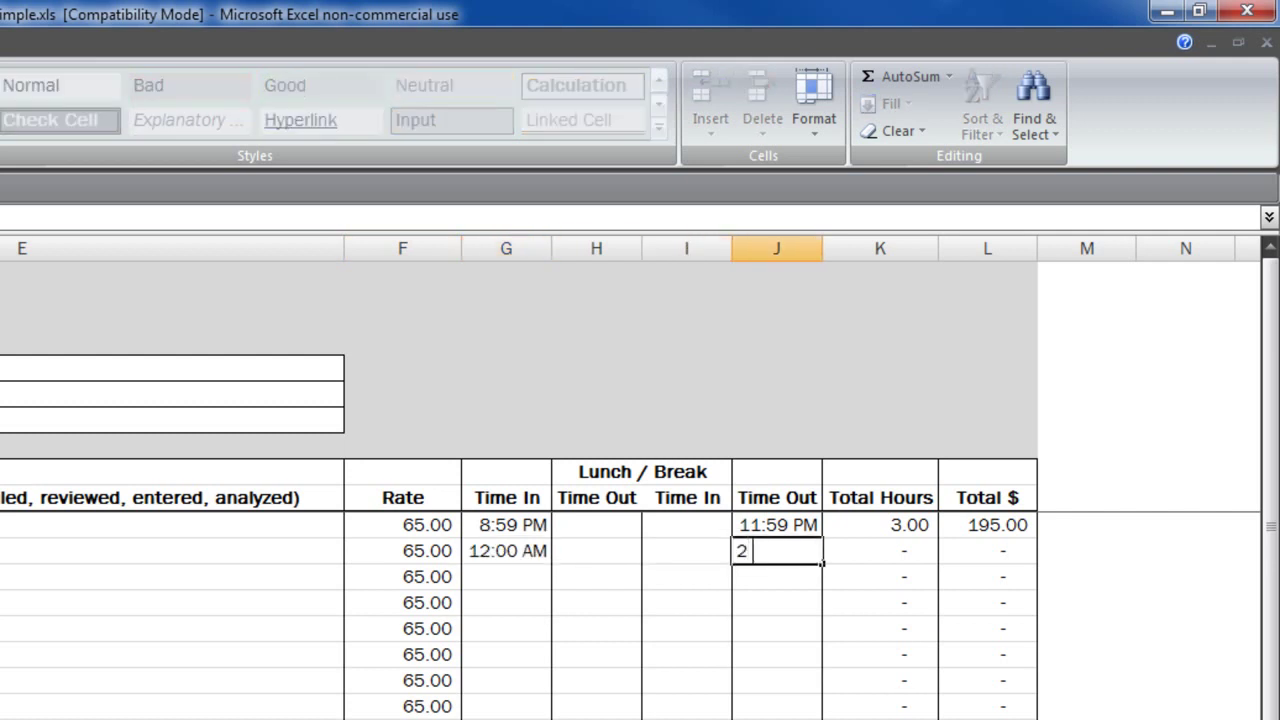
pyautogui.write(' am')
pyautogui.press('Right')
pyautogui.press('Left')
pyautogui.press('Left')
pyautogui.press('Left')
pyautogui.press('Left')
pyautogui.press('Left')
pyautogui.press('Left')
pyautogui.press('Left')
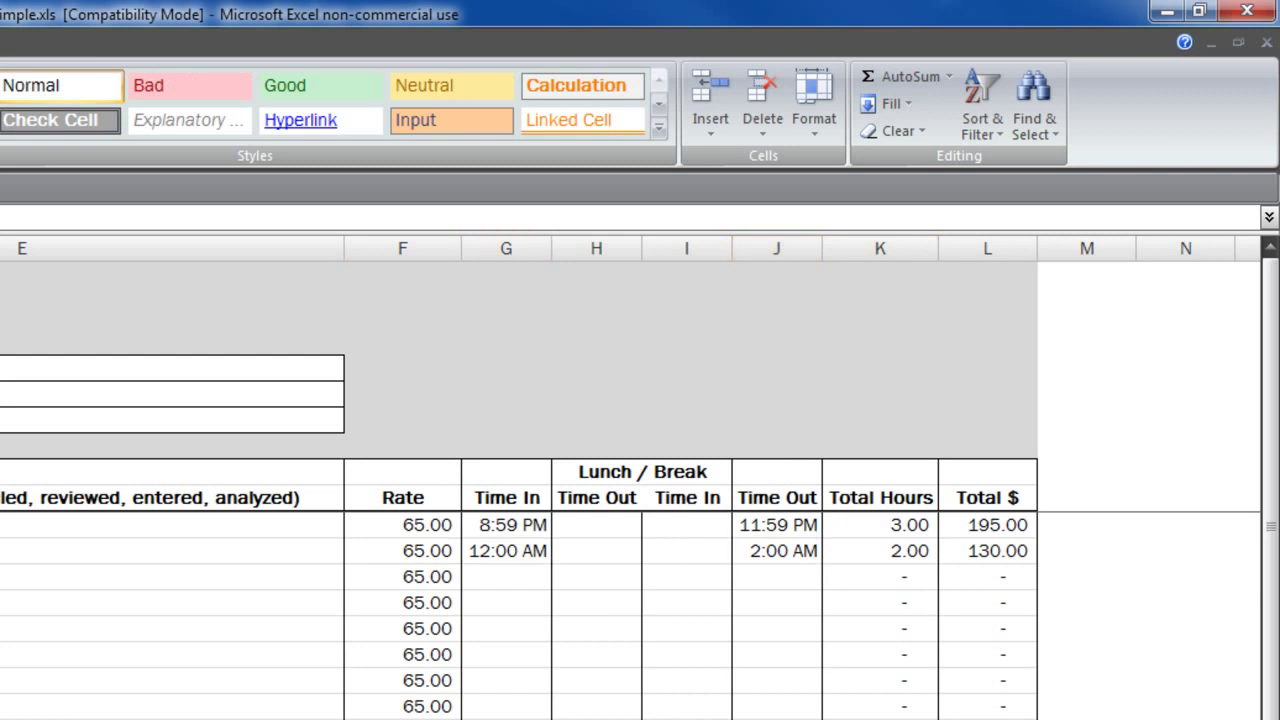
pyautogui.press('Right')
pyautogui.press('Right')
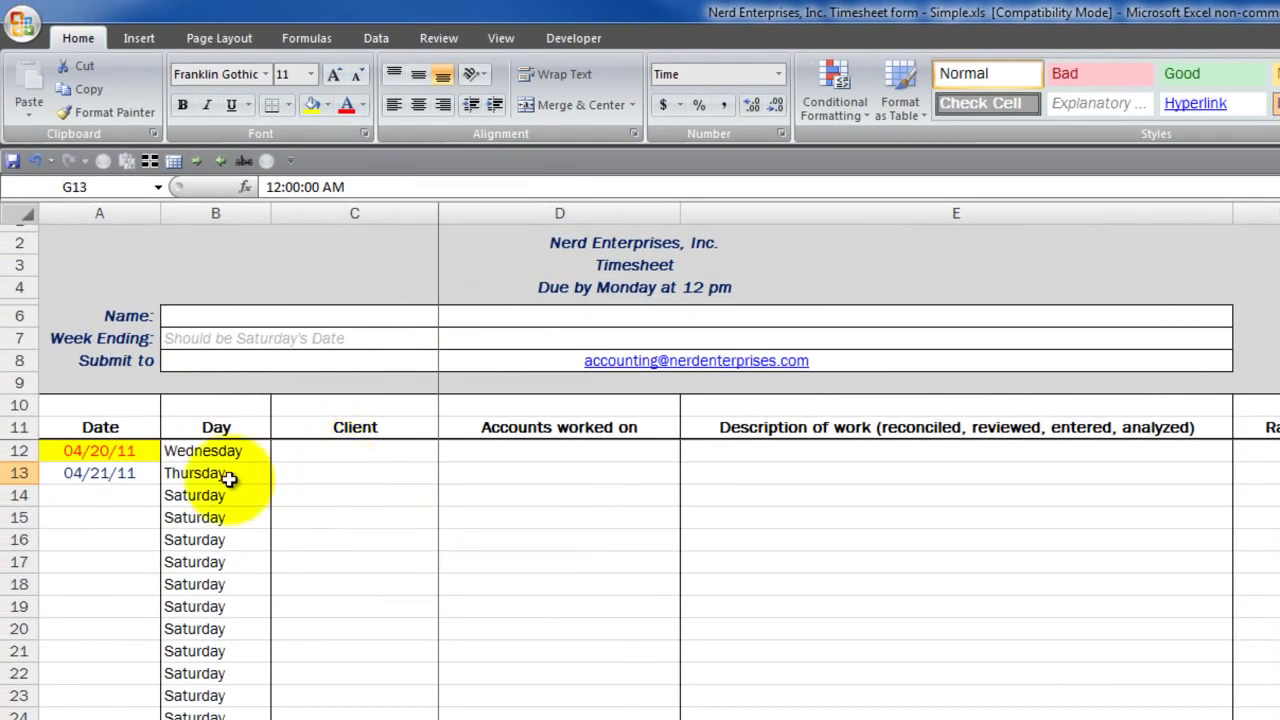
pyautogui.click(117, 472)
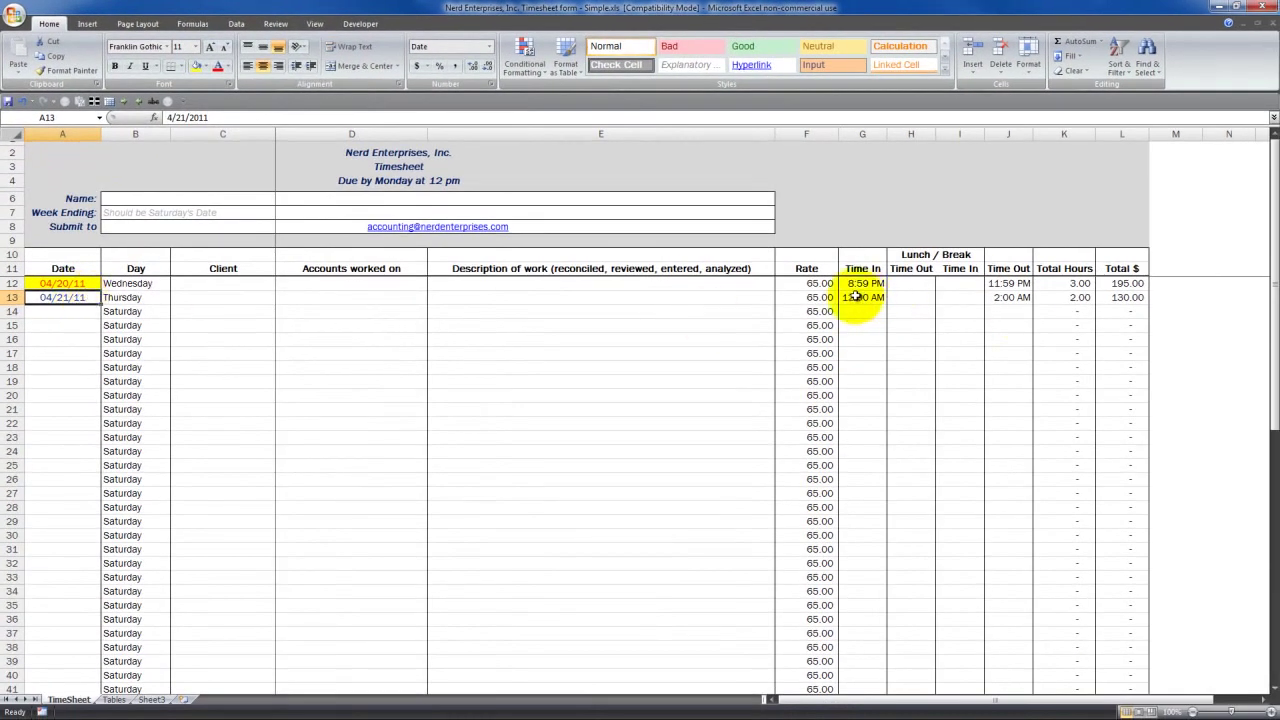
pyautogui.click(1008, 297)
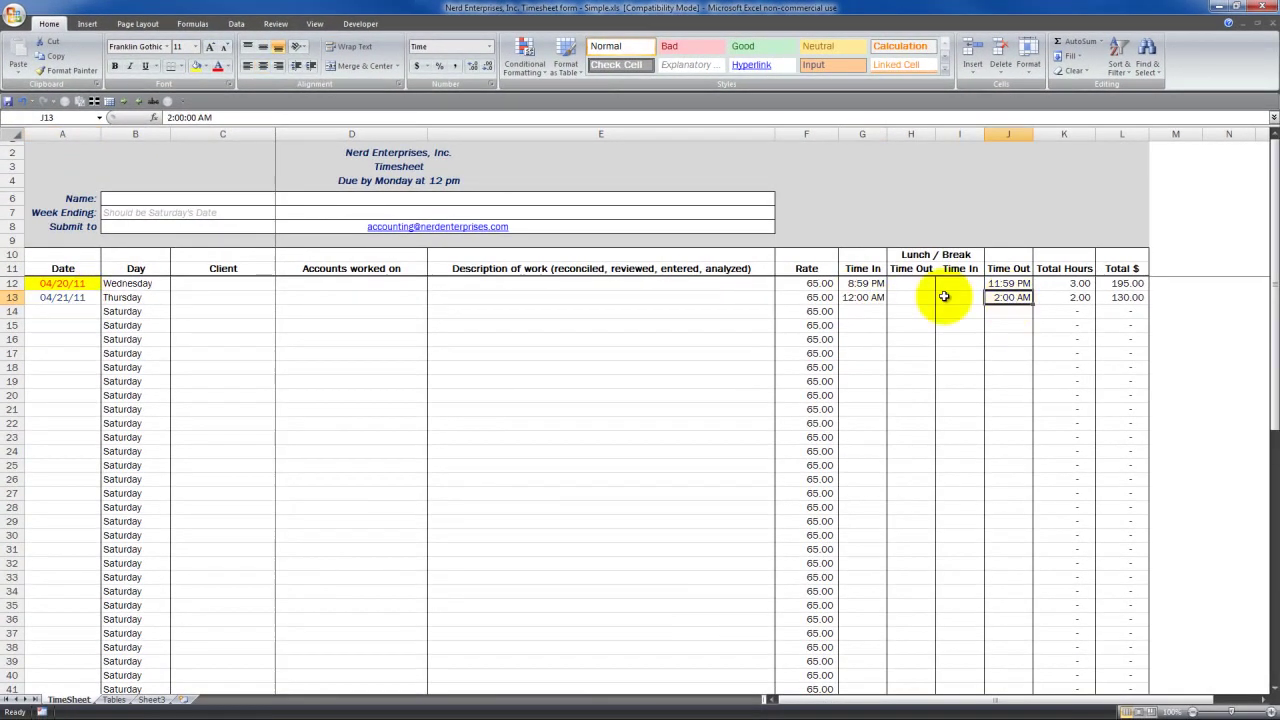
pyautogui.click(8, 296)
pyautogui.click(8, 283)
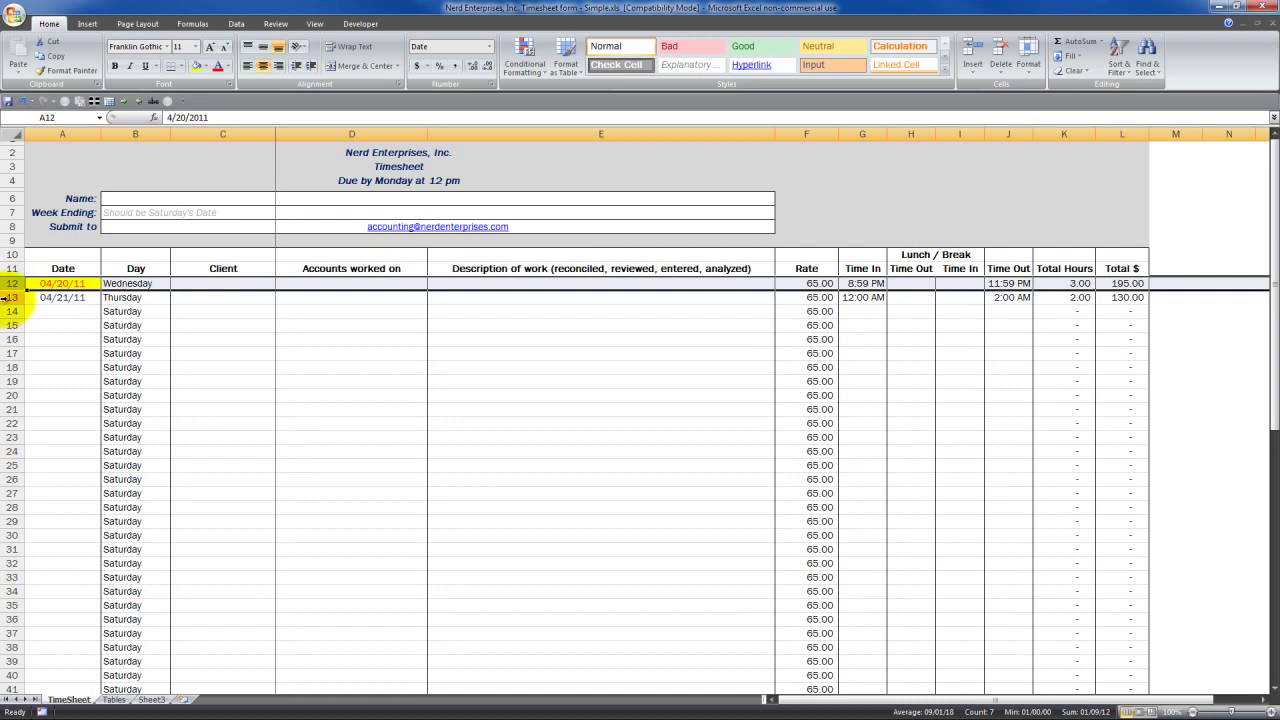
pyautogui.click(220, 298)
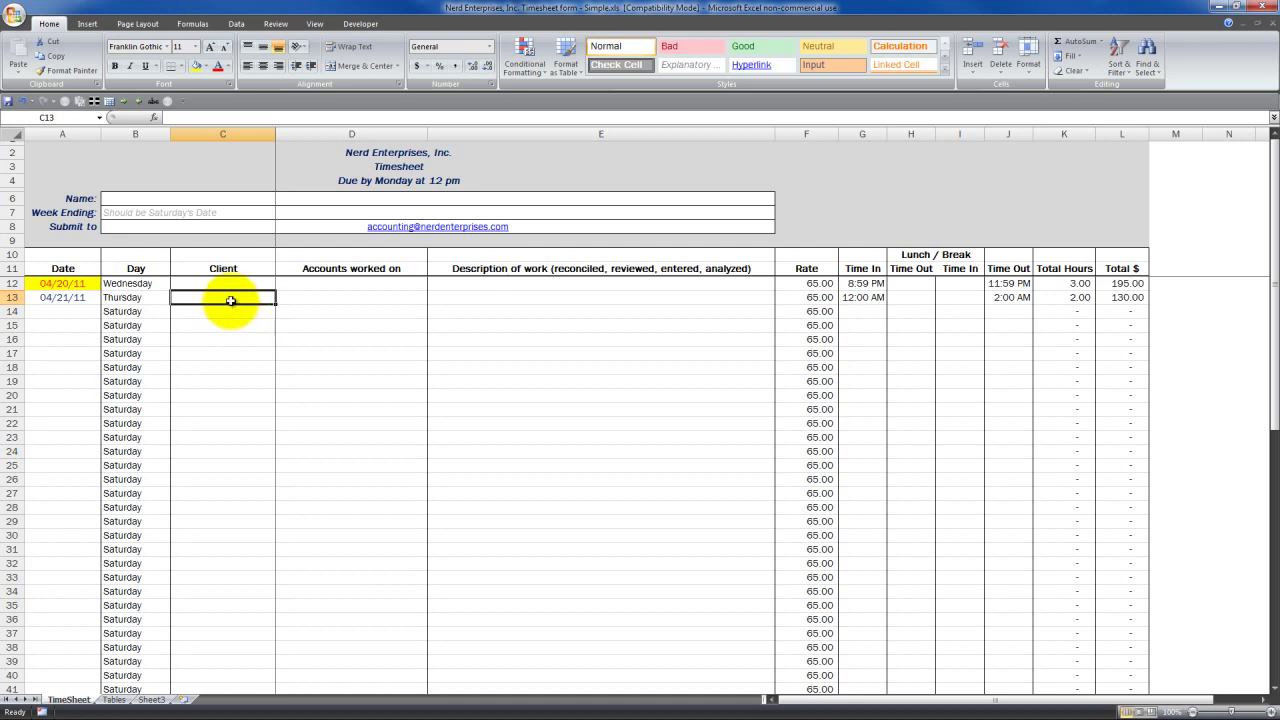
pyautogui.scroll(-5, 600, 508)
pyautogui.scroll(5, 600, 503)
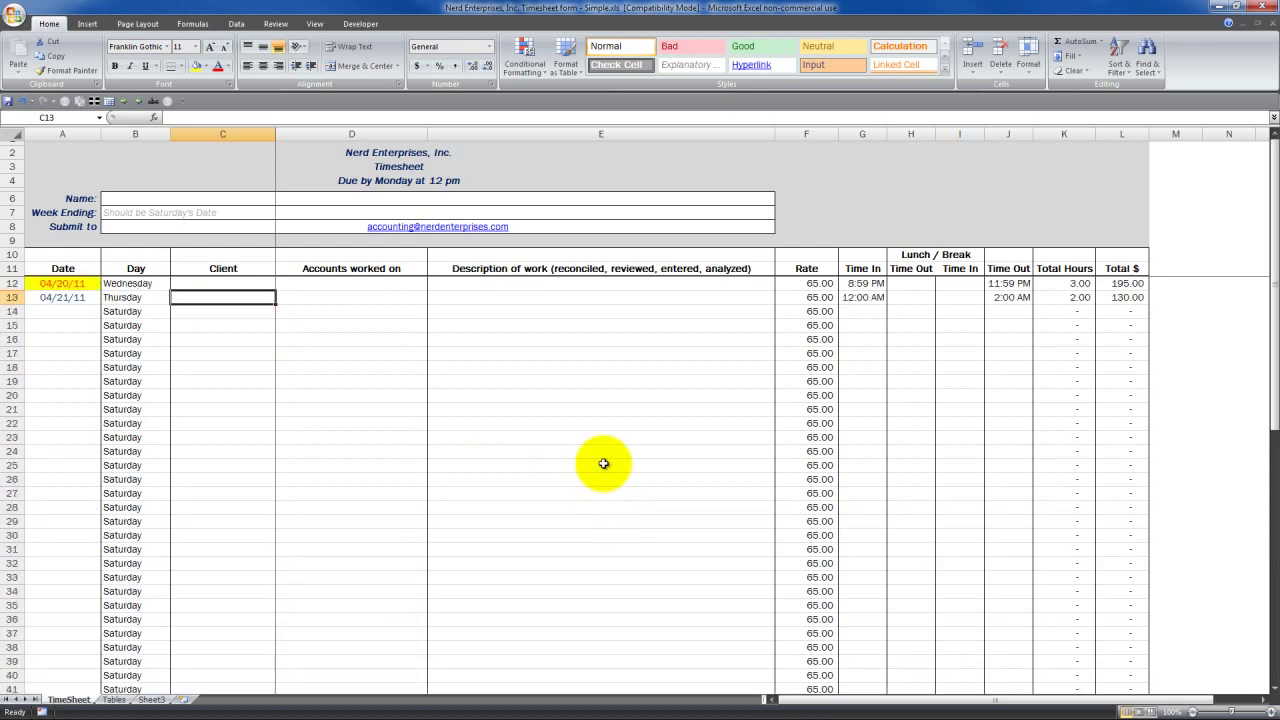
pyautogui.click(50, 297)
pyautogui.click(58, 310)
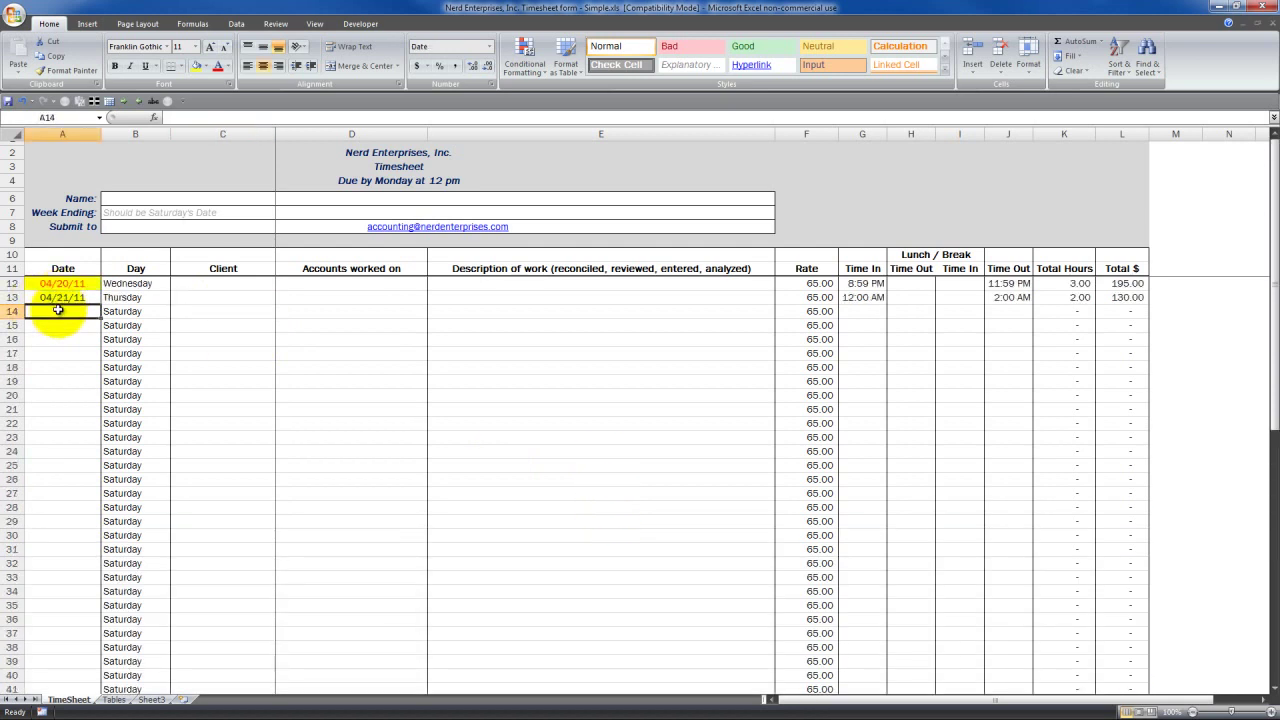